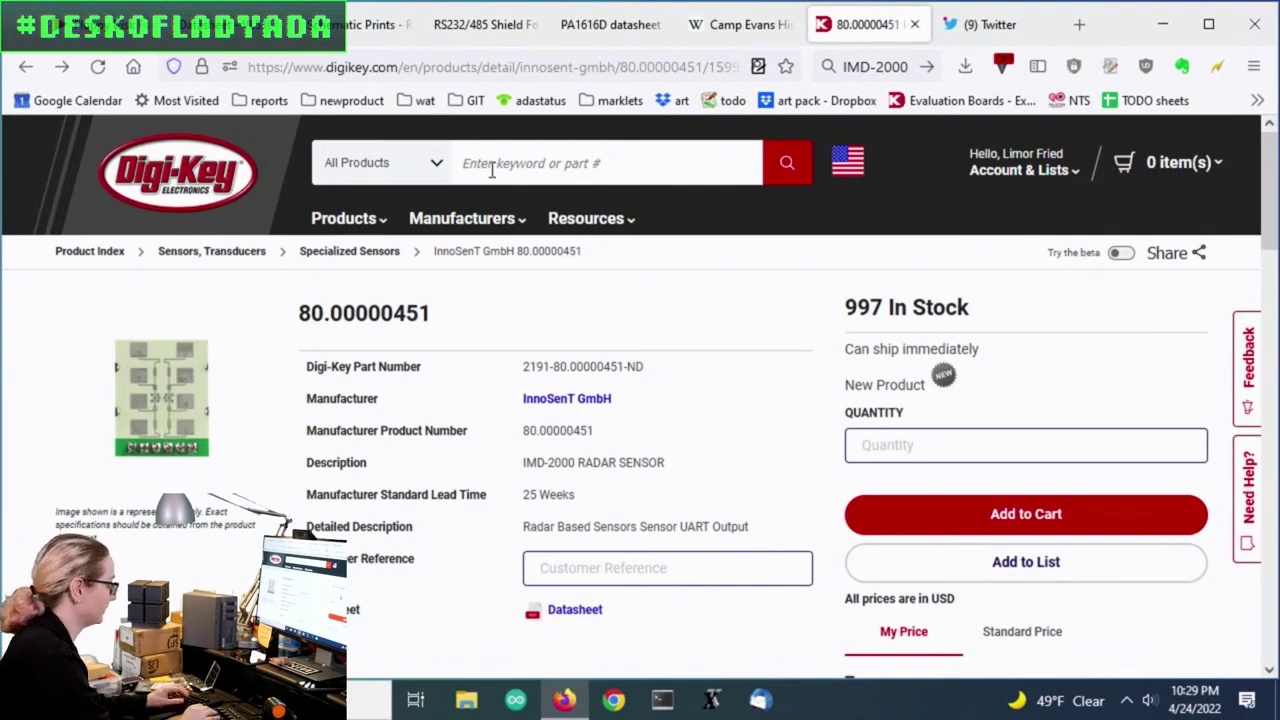
# Step: Search for 'capacitor kit' and open the Capacitor Kits category with 618 results
pyautogui.write('capacitor kit')
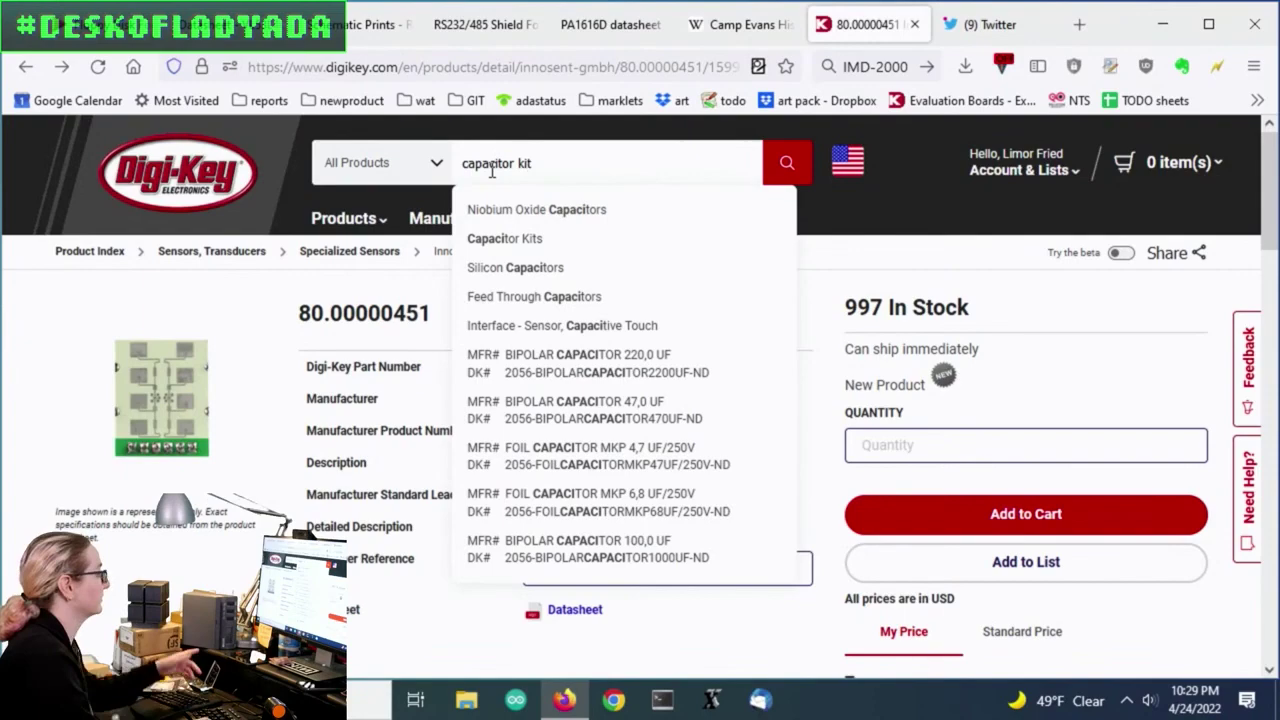
pyautogui.press('Return')
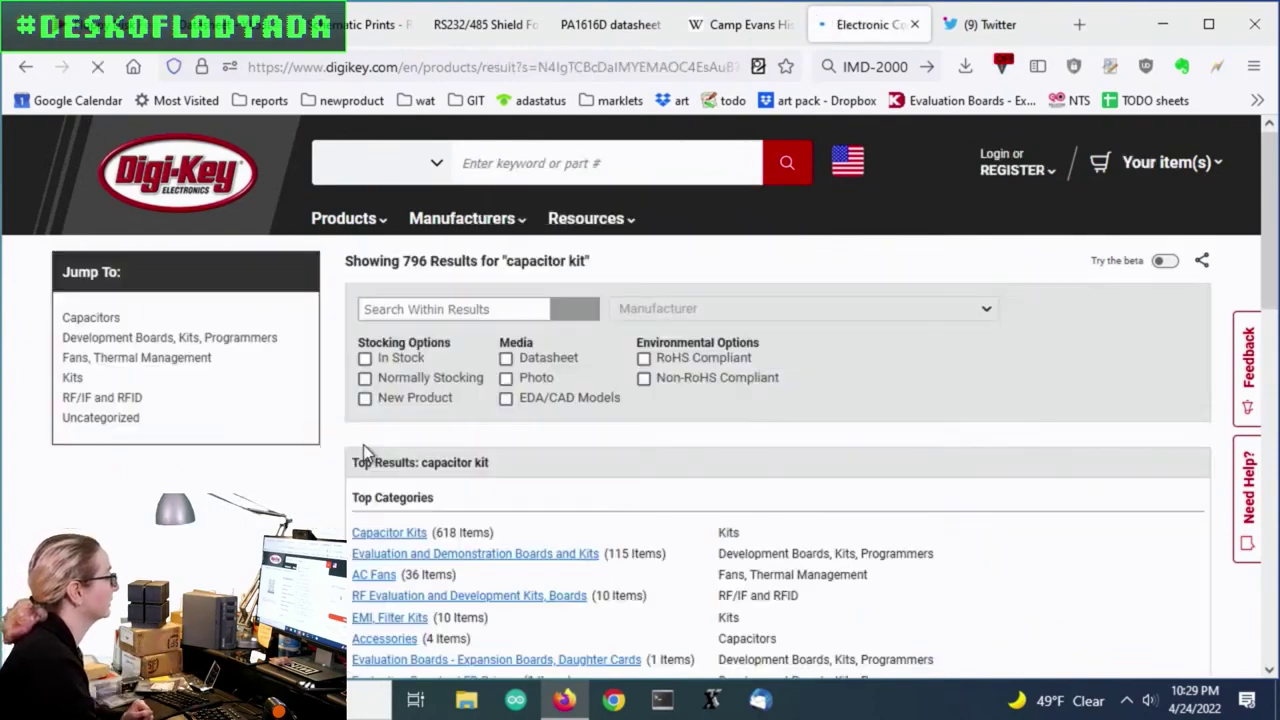
pyautogui.scroll(-3, 416, 235)
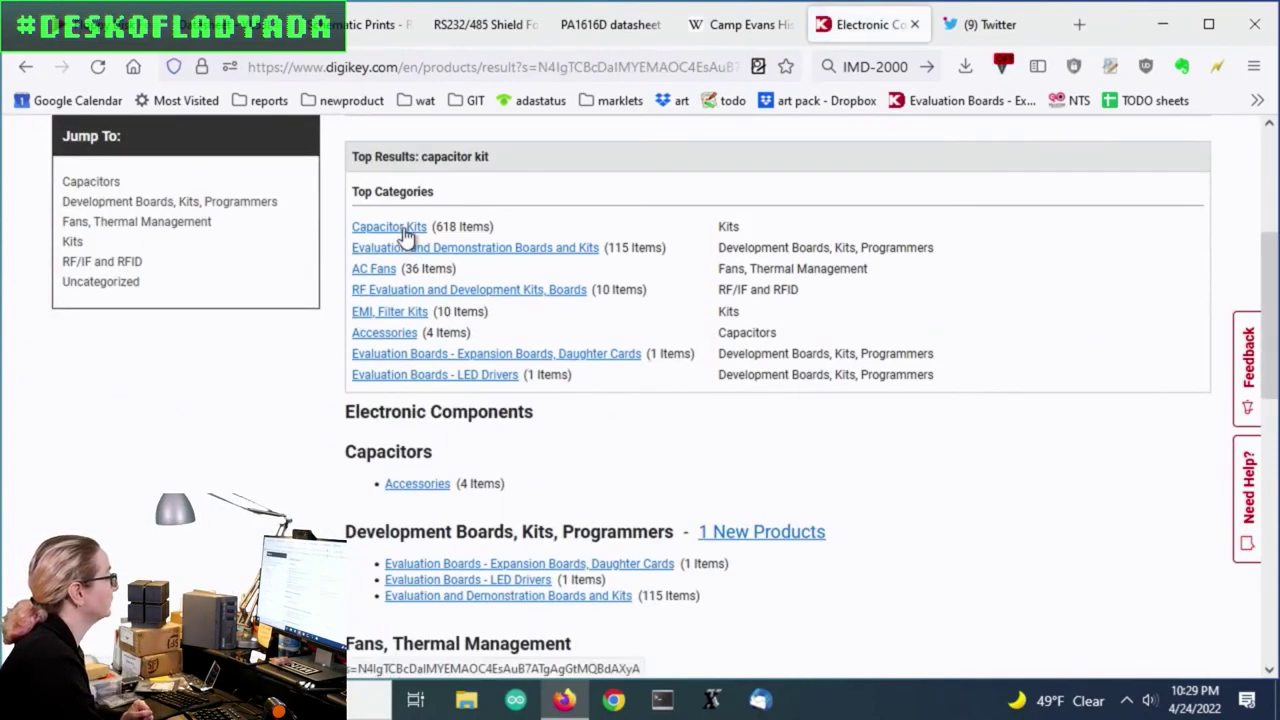
pyautogui.click(414, 233)
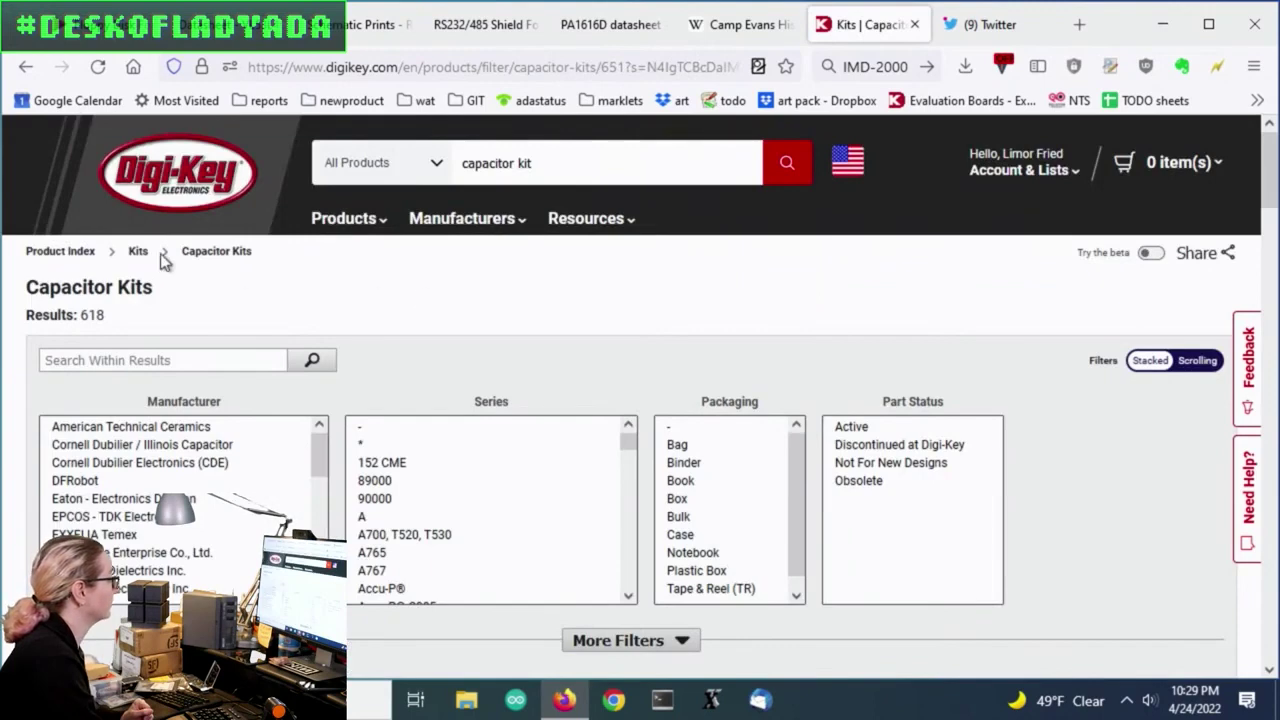
# Step: Reveal the extra kit-type, capacitance and voltage filter lists
pyautogui.scroll(-2, 700, 311)
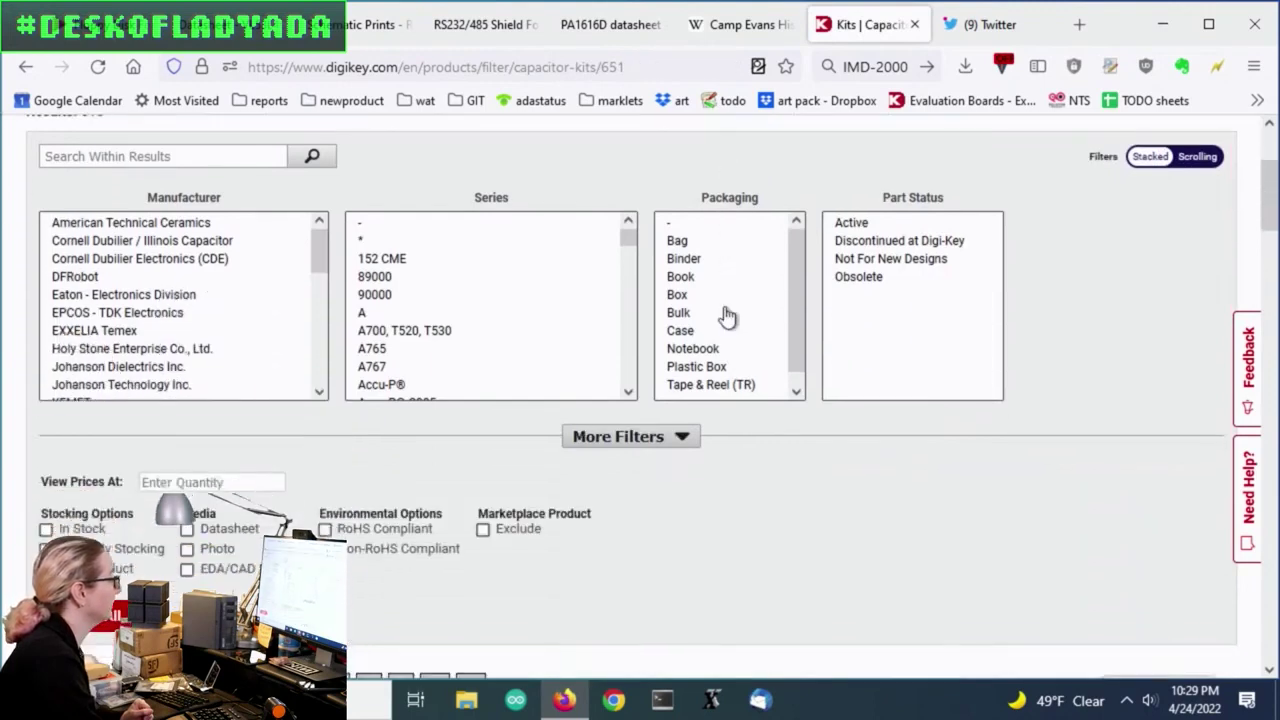
pyautogui.scroll(1, 1138, 440)
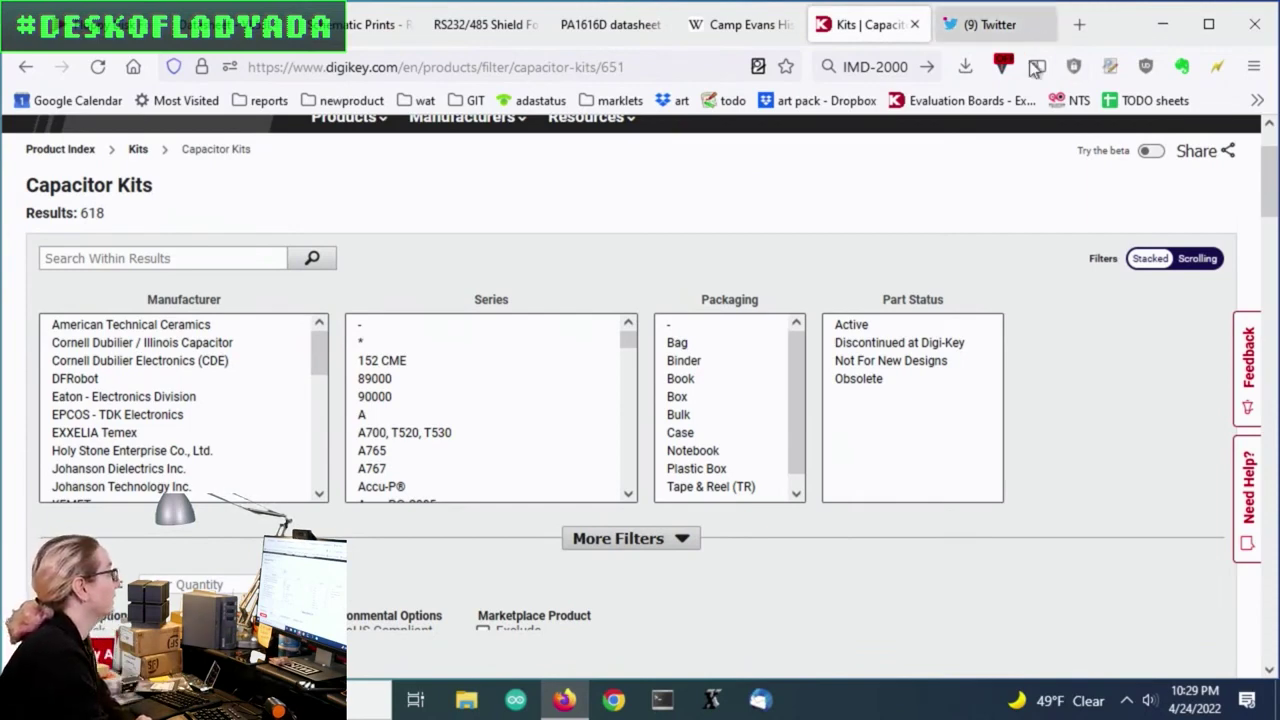
pyautogui.scroll(-2, 1081, 386)
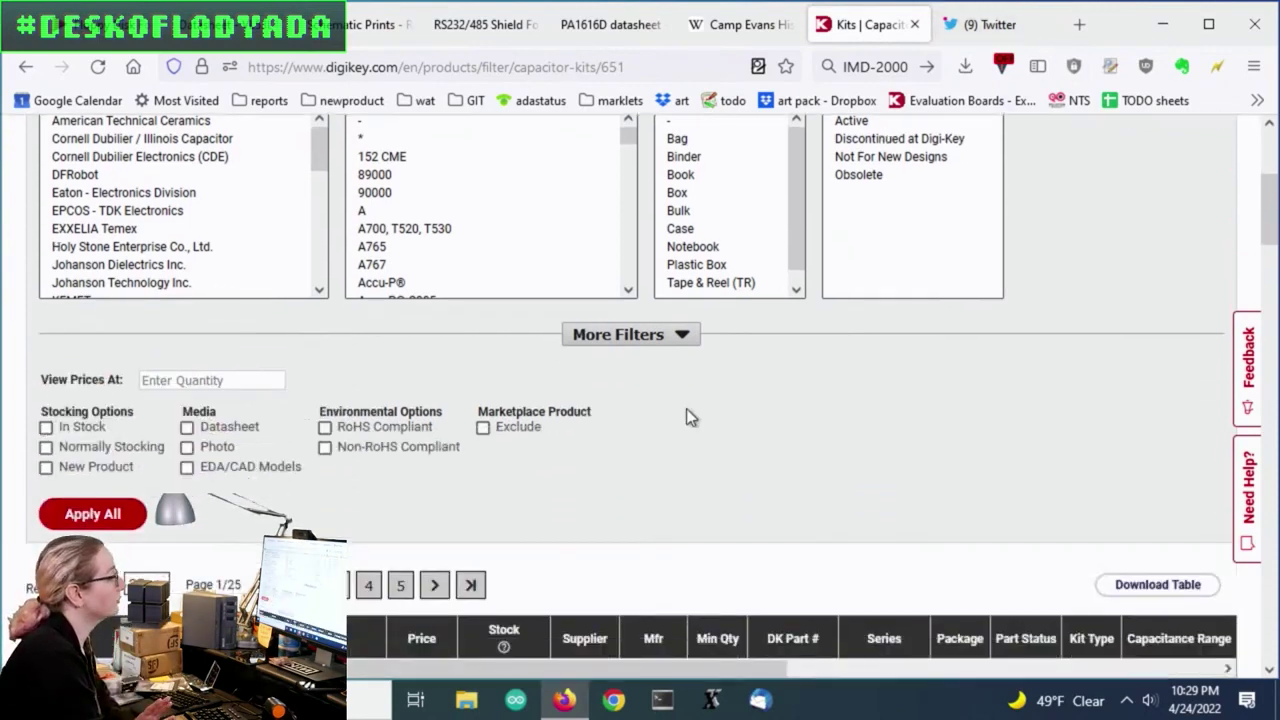
pyautogui.click(682, 335)
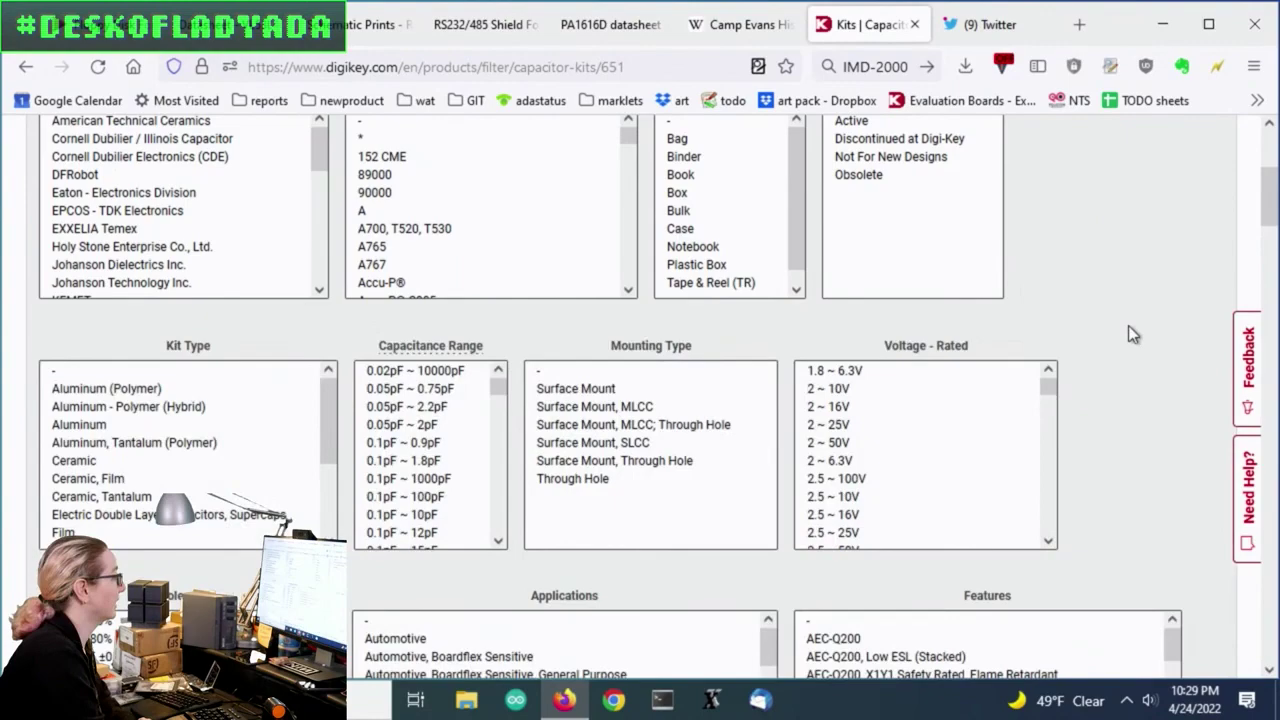
pyautogui.scroll(-5, 1128, 324)
pyautogui.scroll(4, 1129, 325)
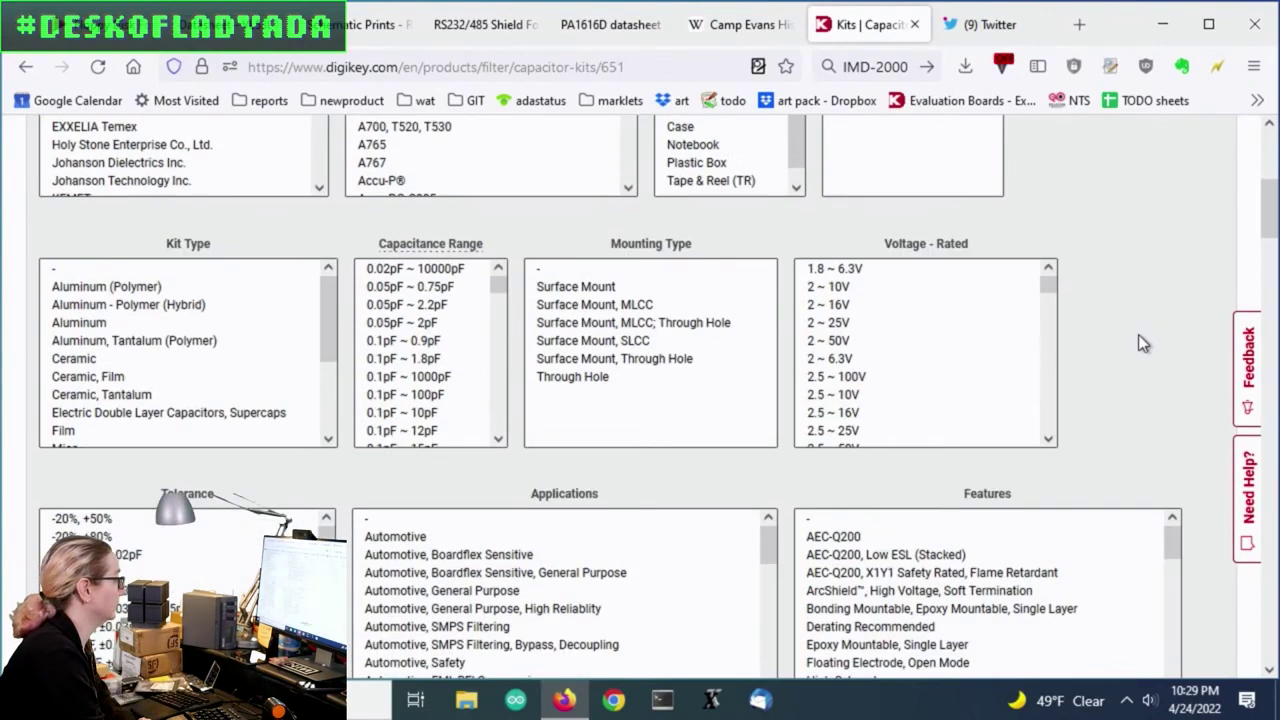
pyautogui.scroll(3, 1138, 334)
# Step: Filter to Active, in-stock kits with Surface Mount or Surface Mount, MLCC mounting (179 results)
pyautogui.click(888, 326)
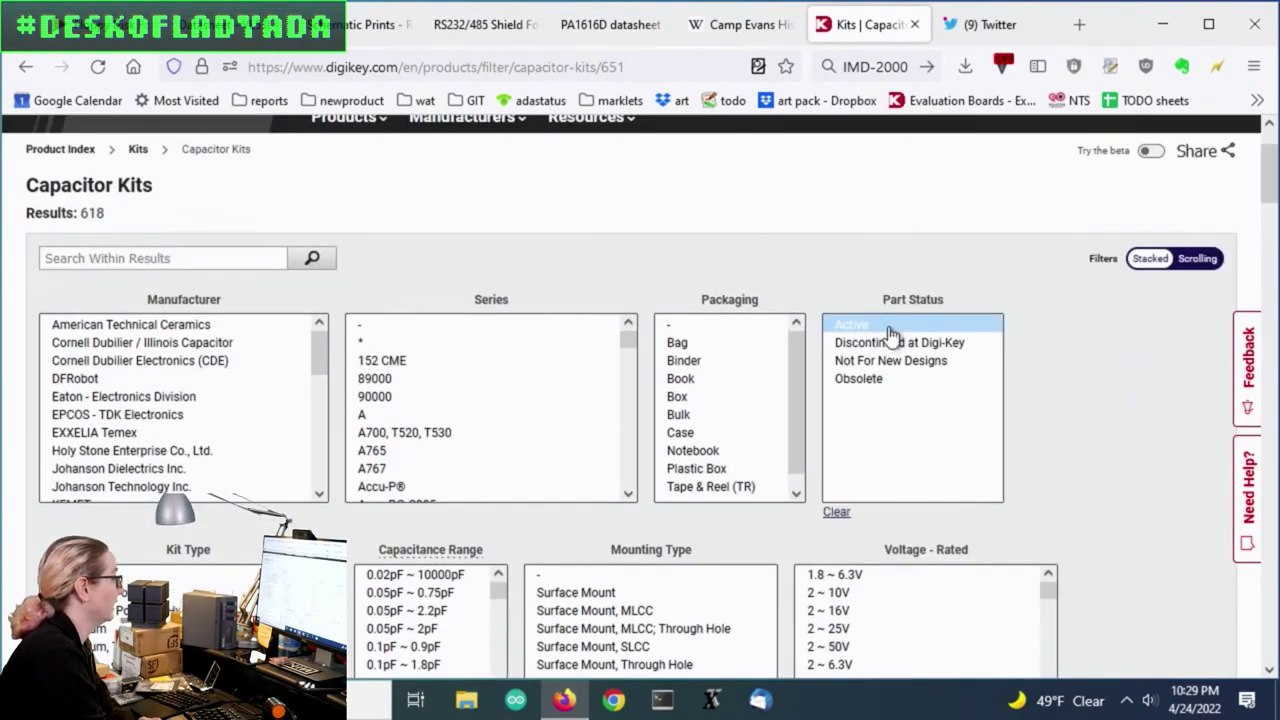
pyautogui.scroll(-8, 1119, 330)
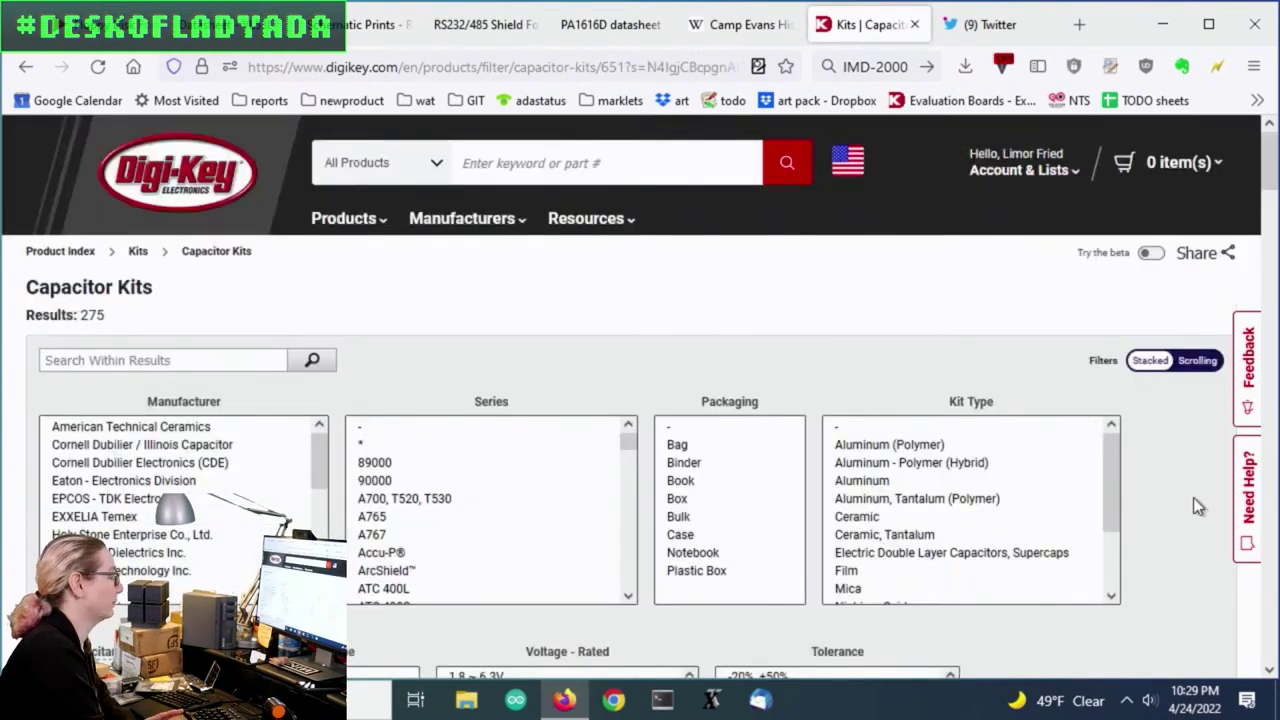
pyautogui.scroll(-3, 1195, 490)
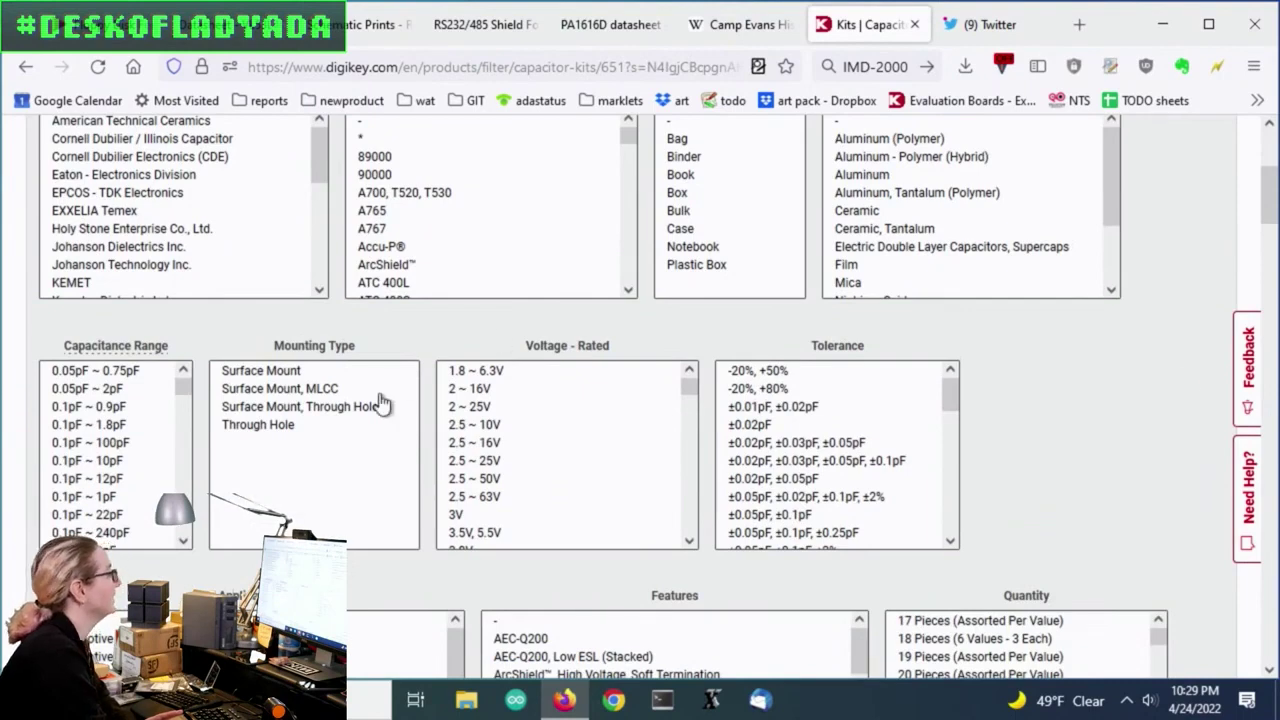
pyautogui.scroll(-1, 342, 300)
pyautogui.click(334, 270)
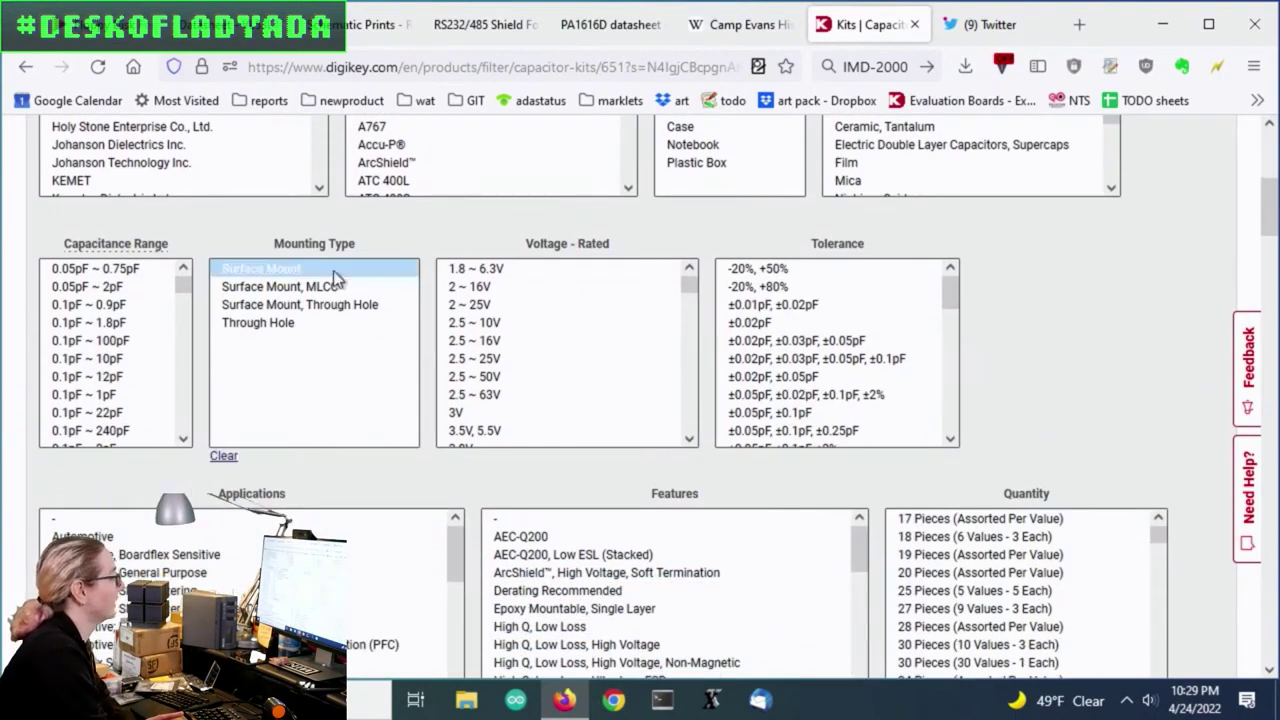
pyautogui.keyDown('shift'); pyautogui.click(340, 287); pyautogui.keyUp('shift')
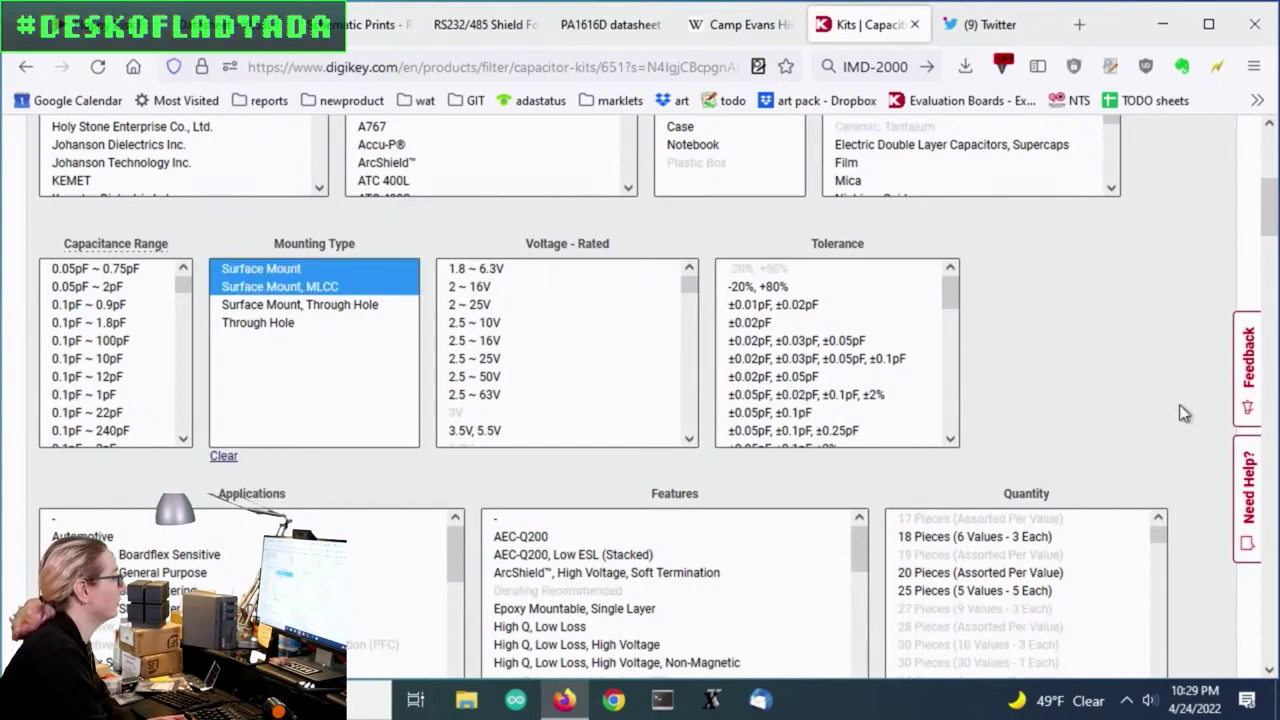
pyautogui.scroll(-8, 856, 420)
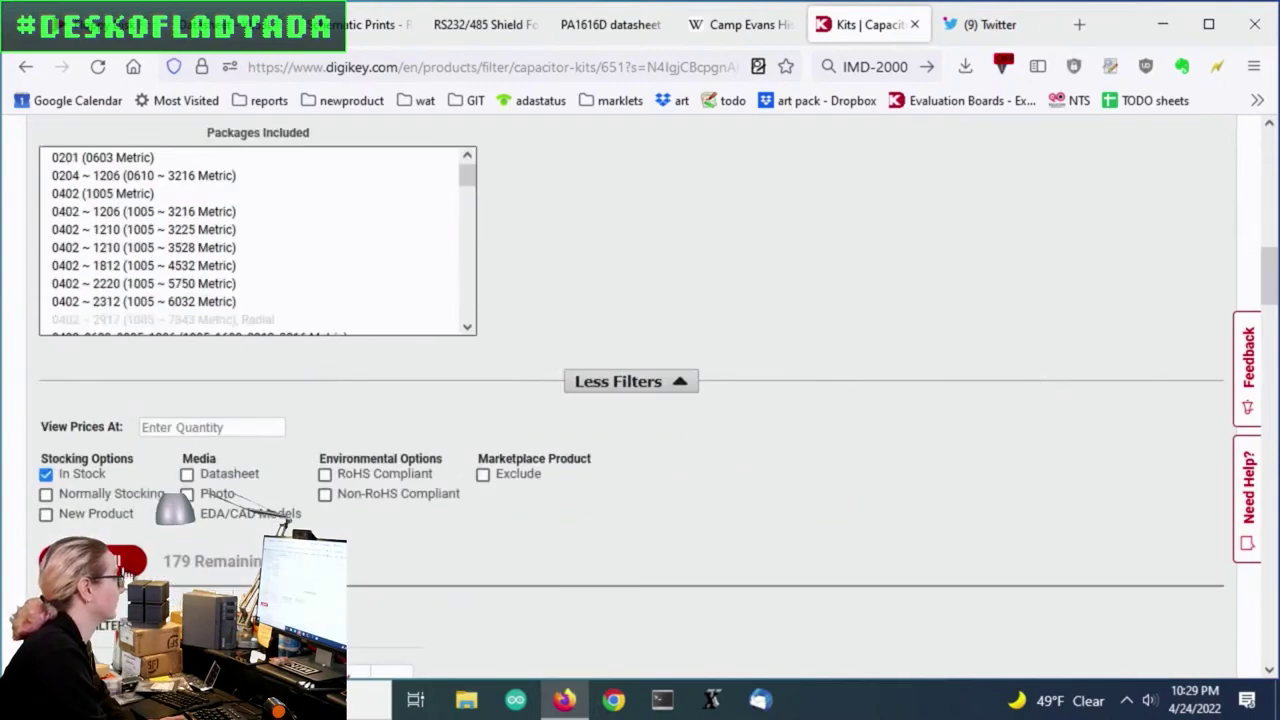
pyautogui.scroll(-1, 790, 535)
pyautogui.scroll(-5, 791, 522)
pyautogui.scroll(5, 782, 409)
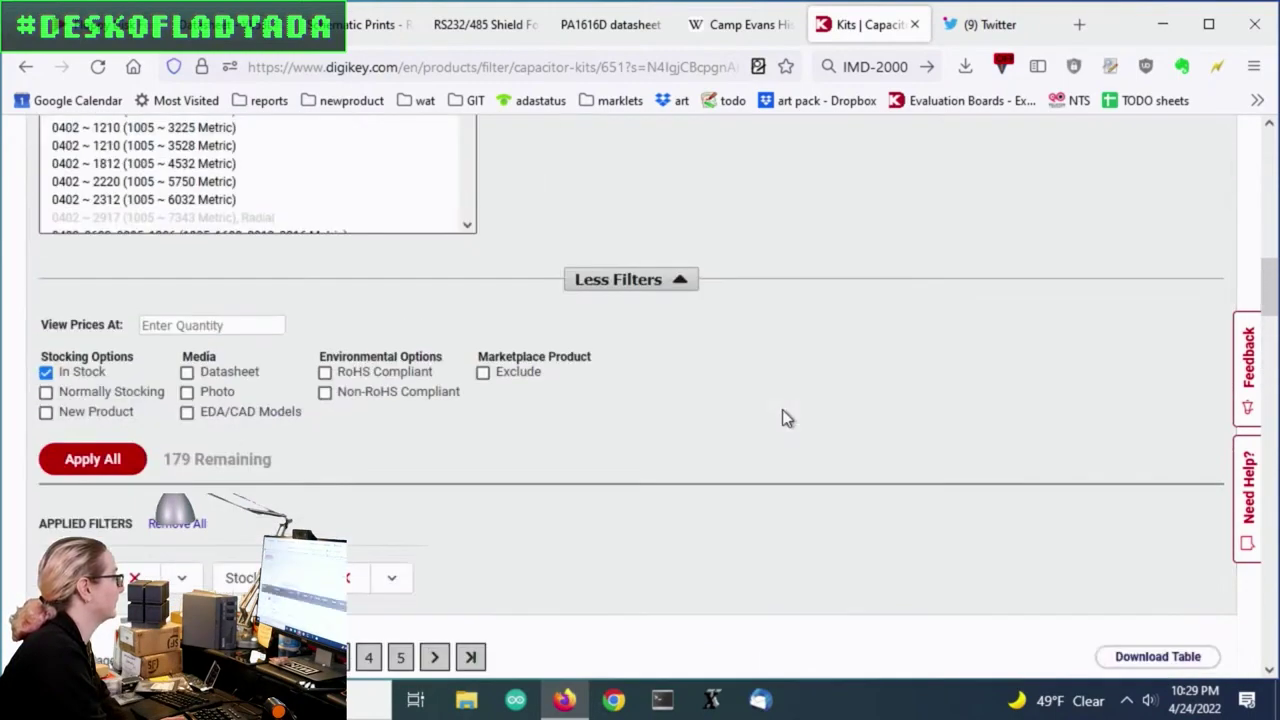
pyautogui.scroll(5, 782, 409)
pyautogui.scroll(-3, 787, 406)
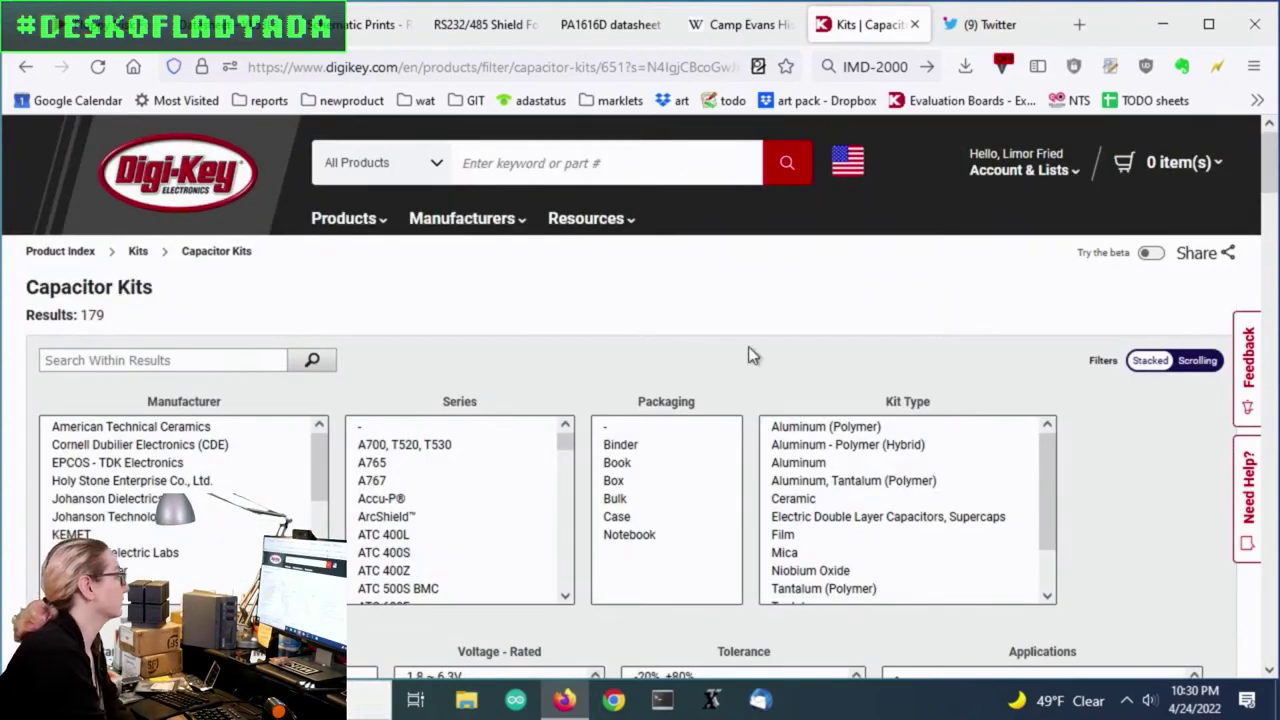
# Step: Restrict Packages Included to 0402 (1005 Metric), leaving 13 kits
pyautogui.scroll(-4, 1150, 432)
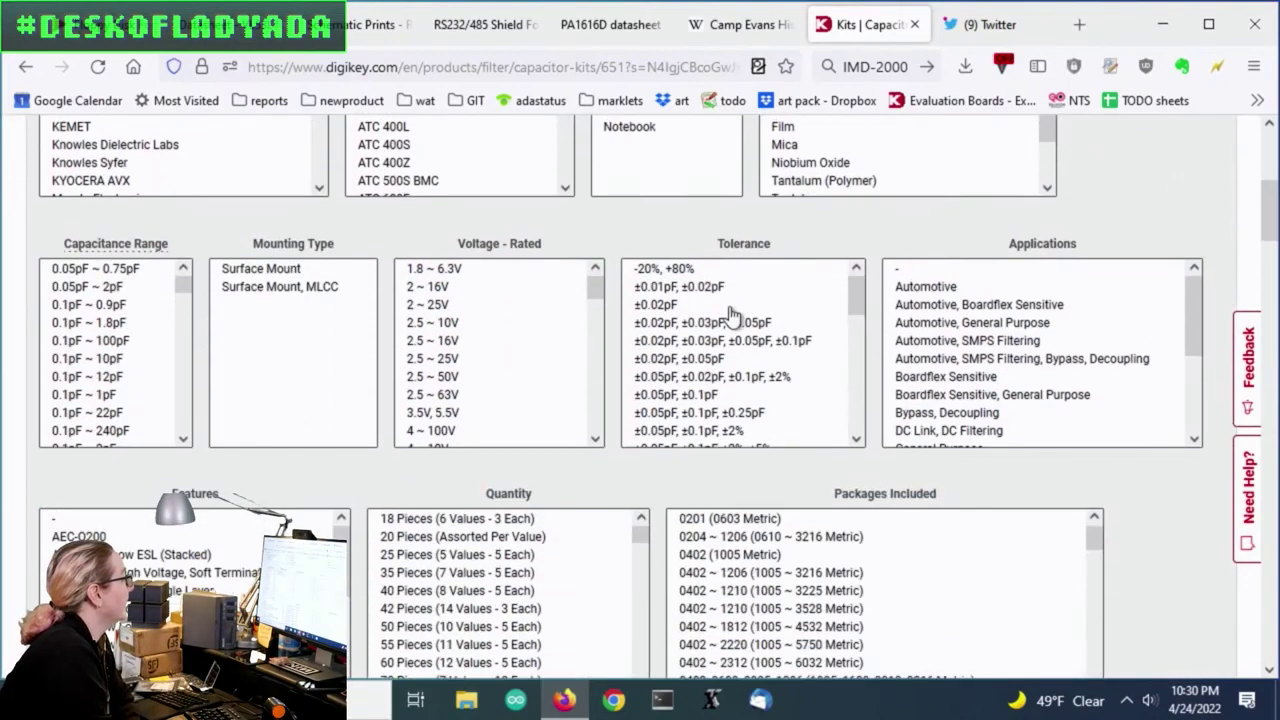
pyautogui.scroll(-1, 195, 273)
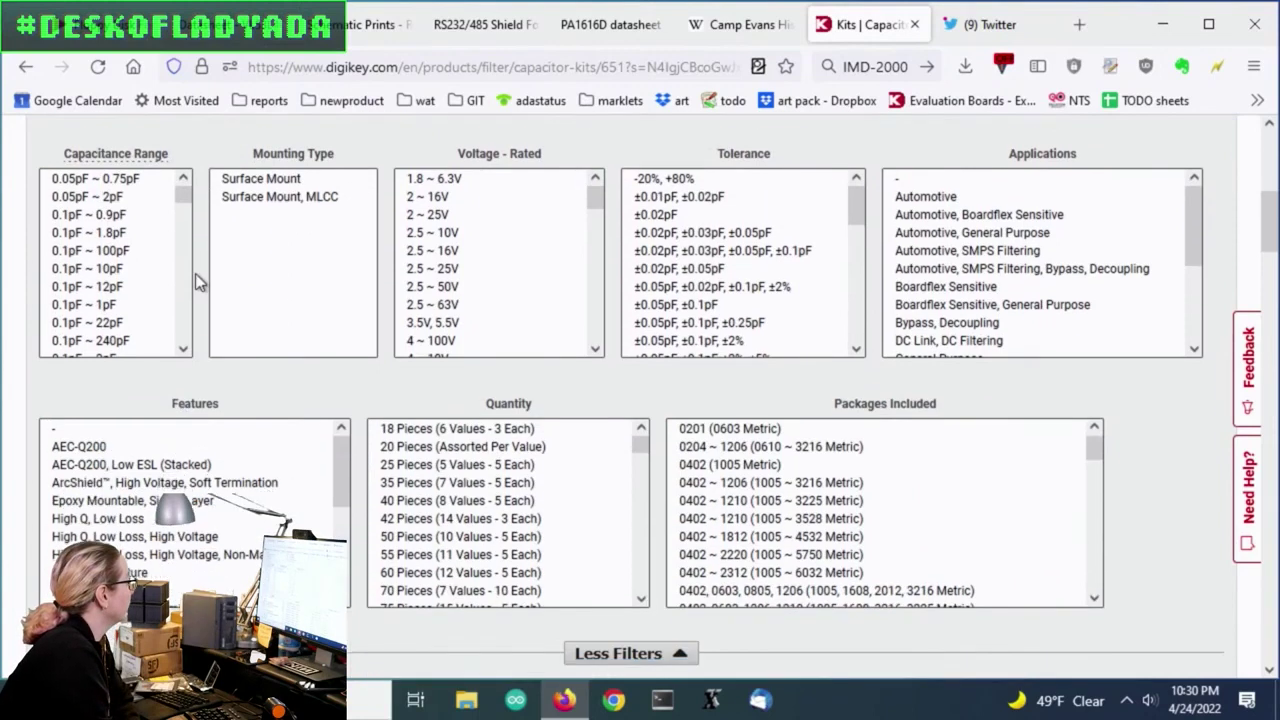
pyautogui.moveTo(185, 190); pyautogui.dragTo(197, 231)
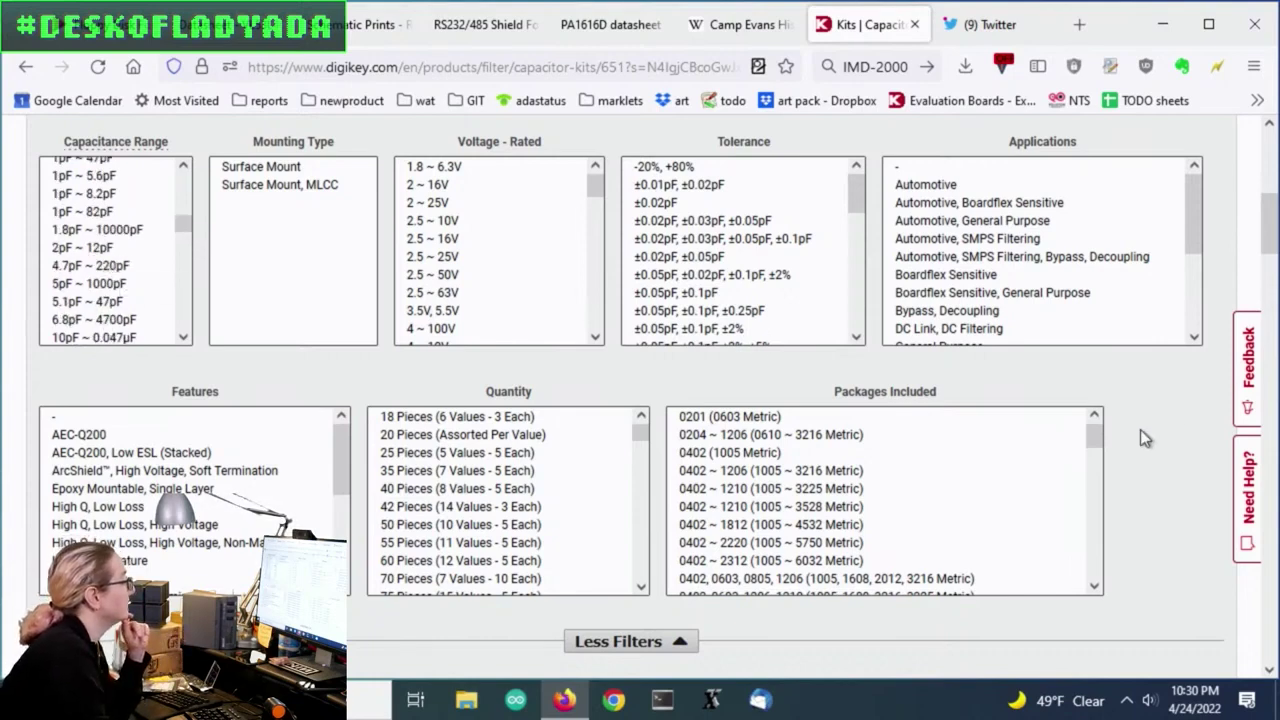
pyautogui.scroll(-2, 1140, 429)
pyautogui.scroll(-1, 1098, 333)
pyautogui.scroll(-2, 1145, 332)
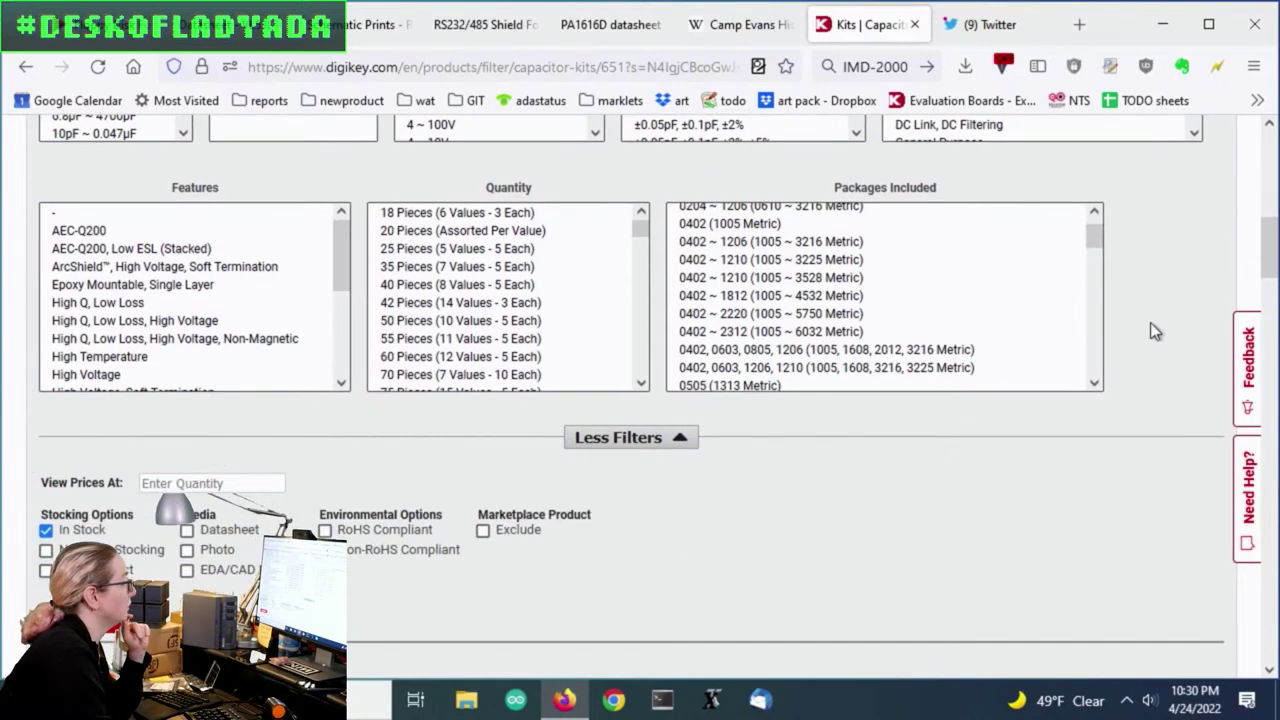
pyautogui.scroll(1, 1095, 235)
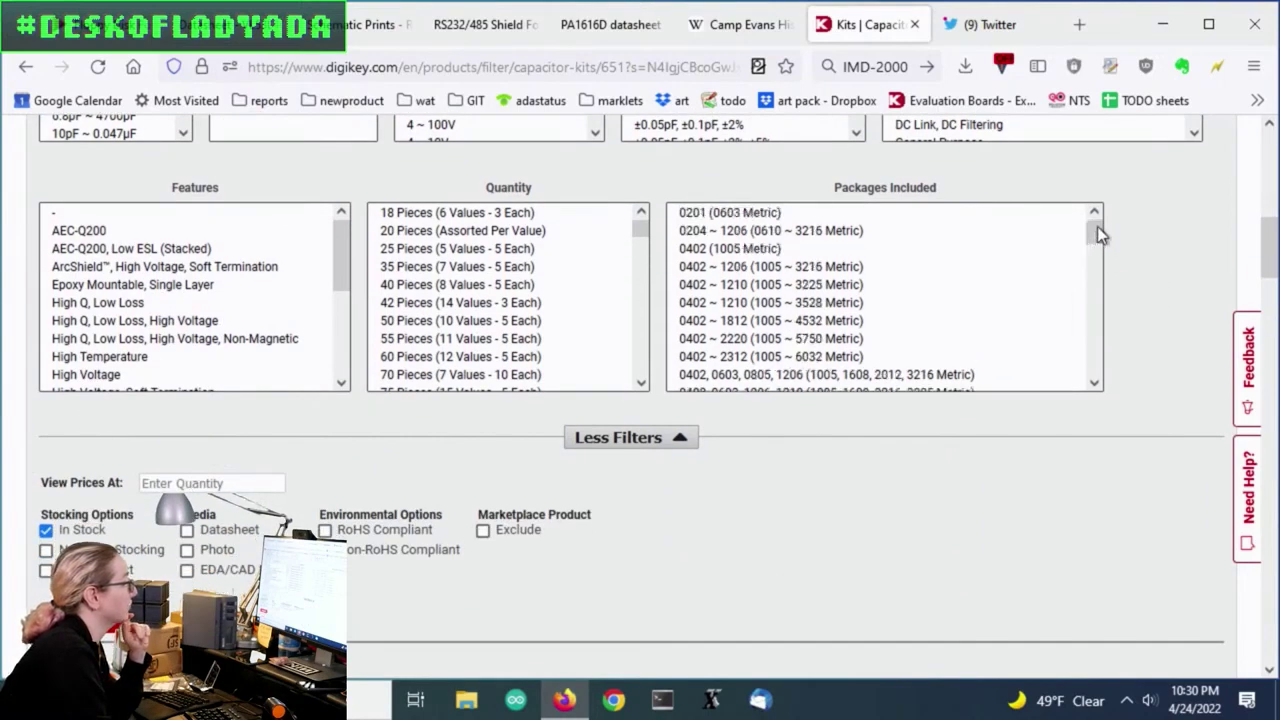
pyautogui.scroll(-3, 980, 277)
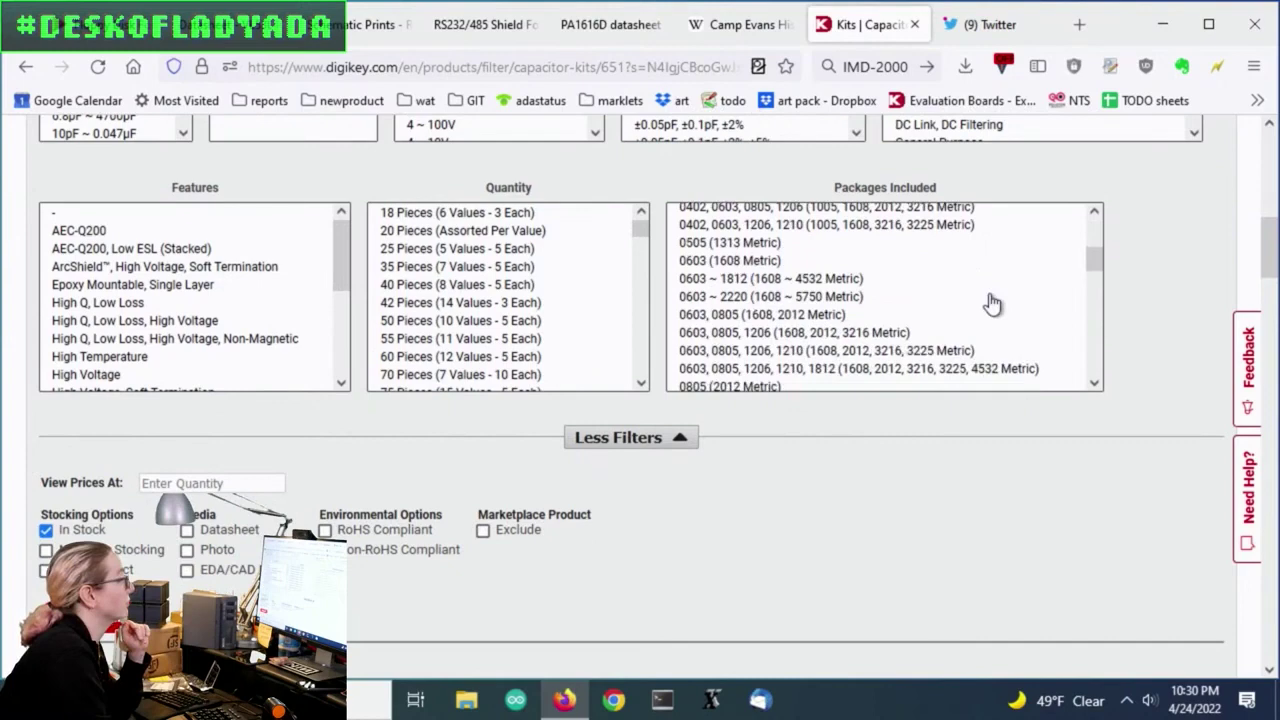
pyautogui.scroll(-3, 1000, 312)
pyautogui.scroll(6, 975, 300)
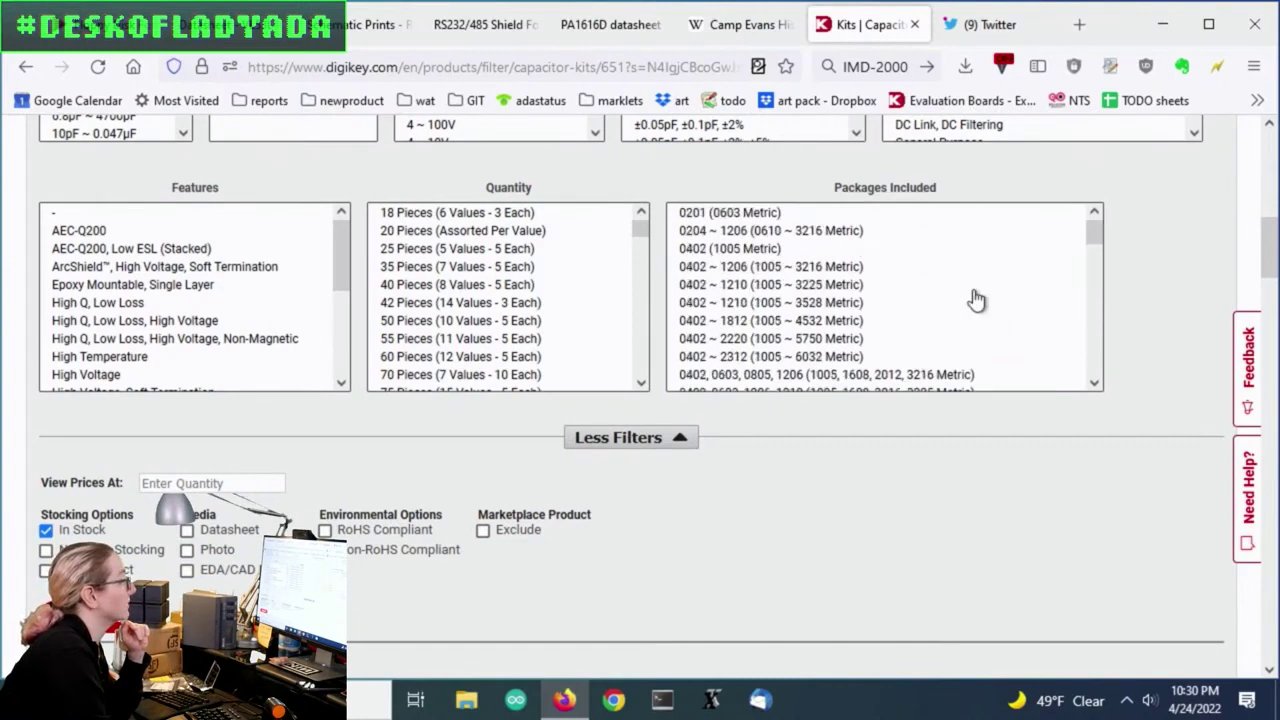
pyautogui.click(785, 249)
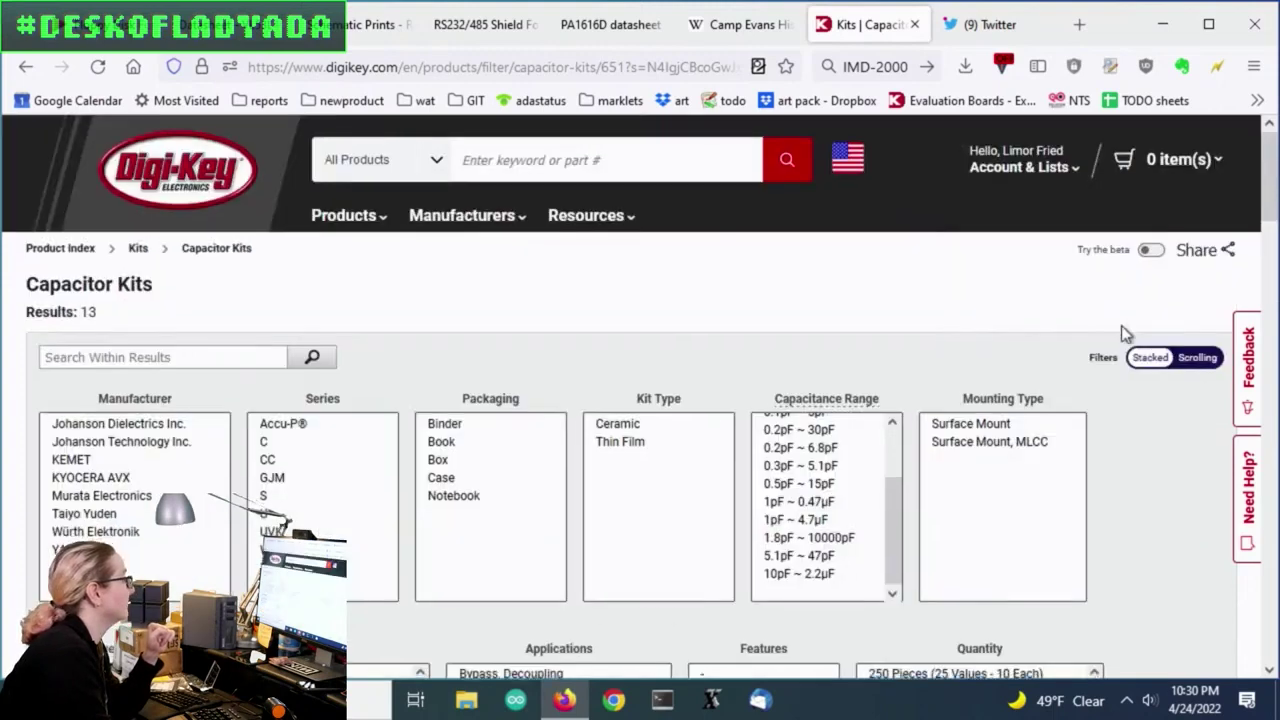
# Step: Select tolerances from ±0.01pF, ±0.02pF through ±0.25pF, ±5%, ±10%, leaving 10 kits
pyautogui.scroll(-6, 1138, 325)
pyautogui.scroll(2, 1139, 326)
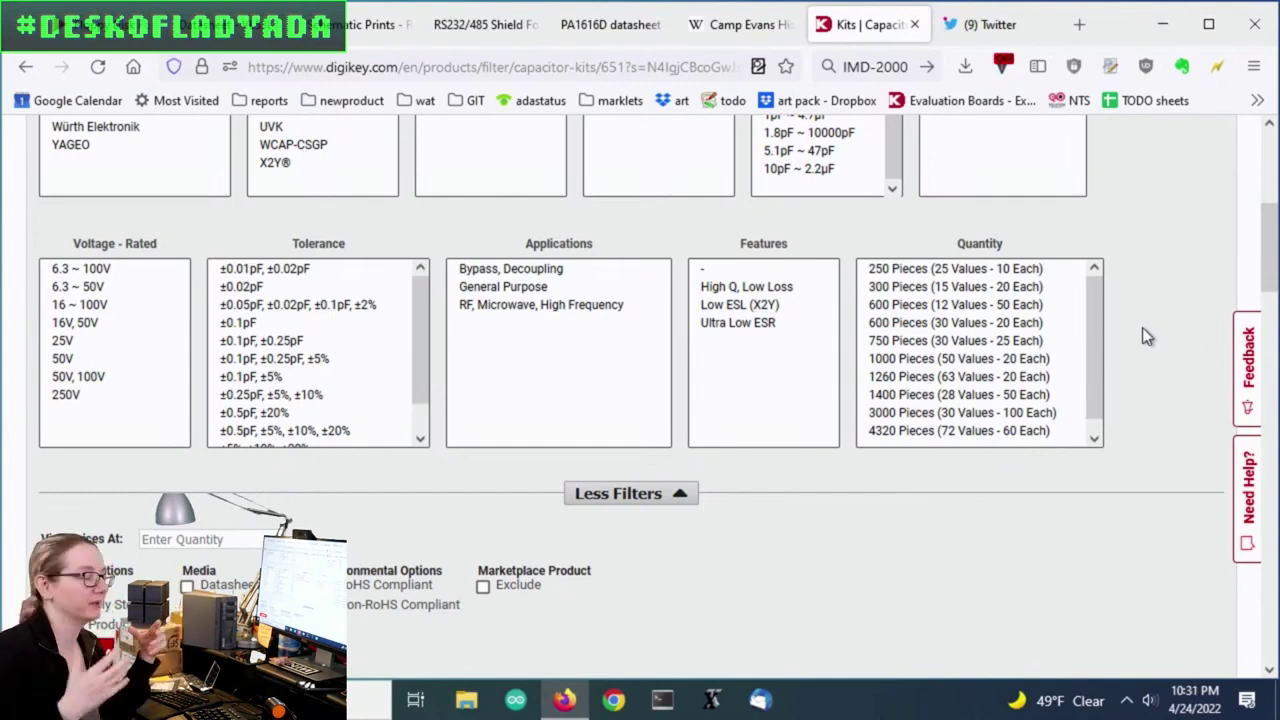
pyautogui.scroll(1, 1141, 323)
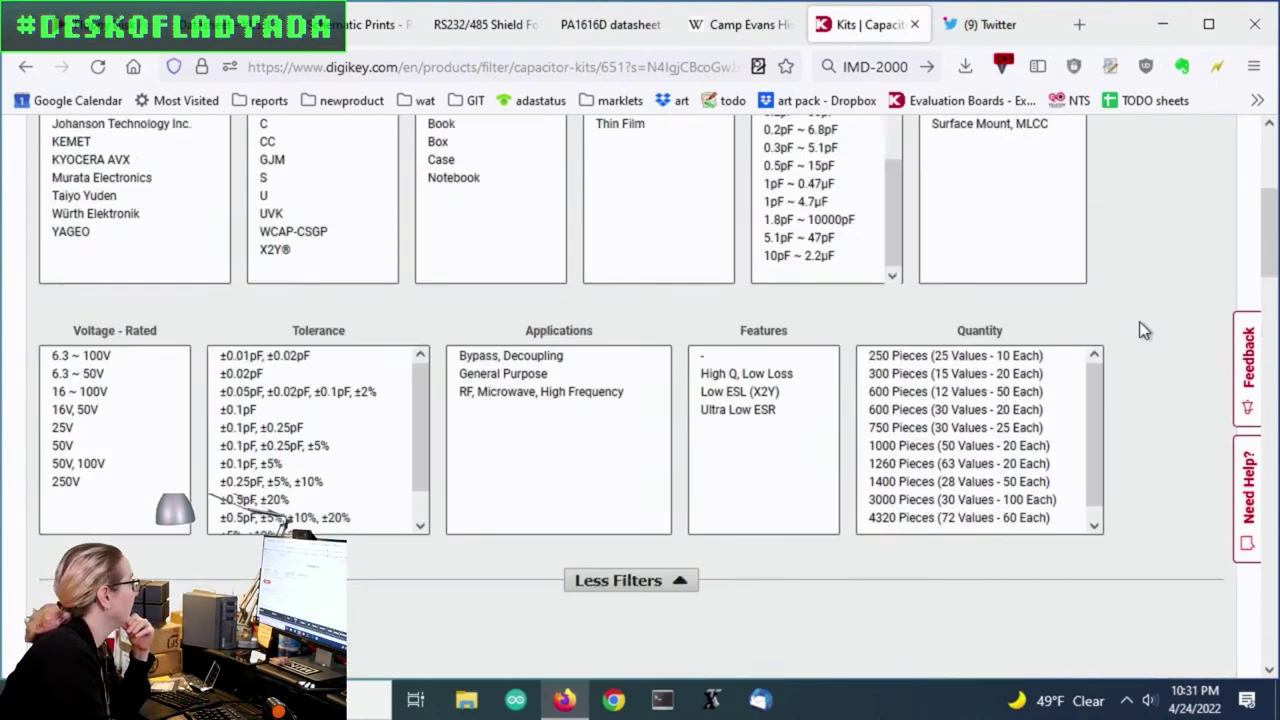
pyautogui.scroll(-1, 418, 396)
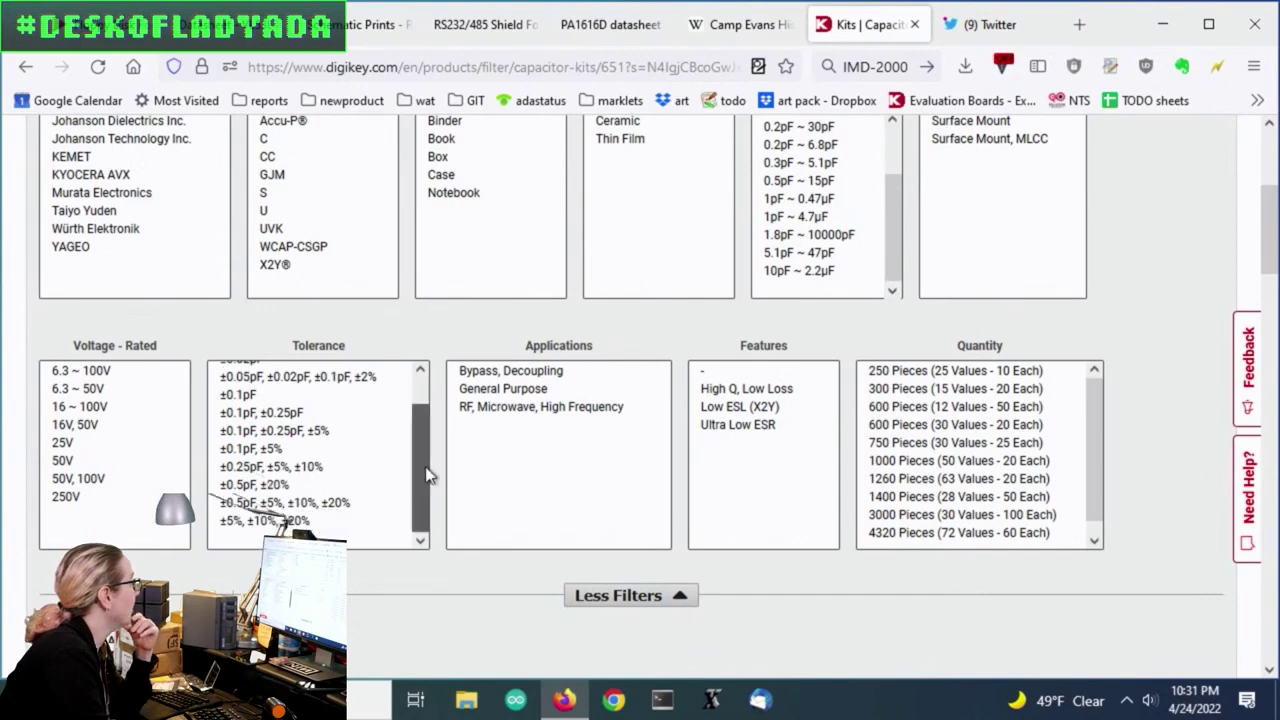
pyautogui.scroll(1, 425, 395)
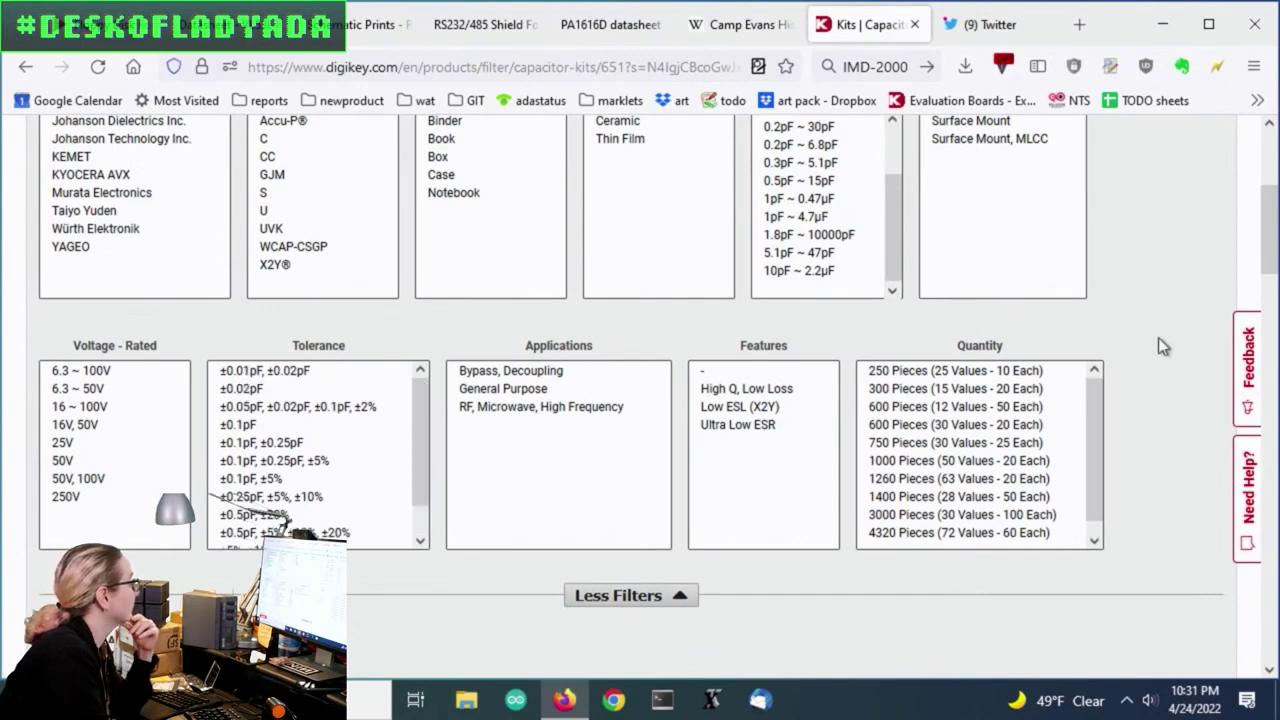
pyautogui.scroll(1, 1158, 345)
pyautogui.scroll(-1, 1158, 347)
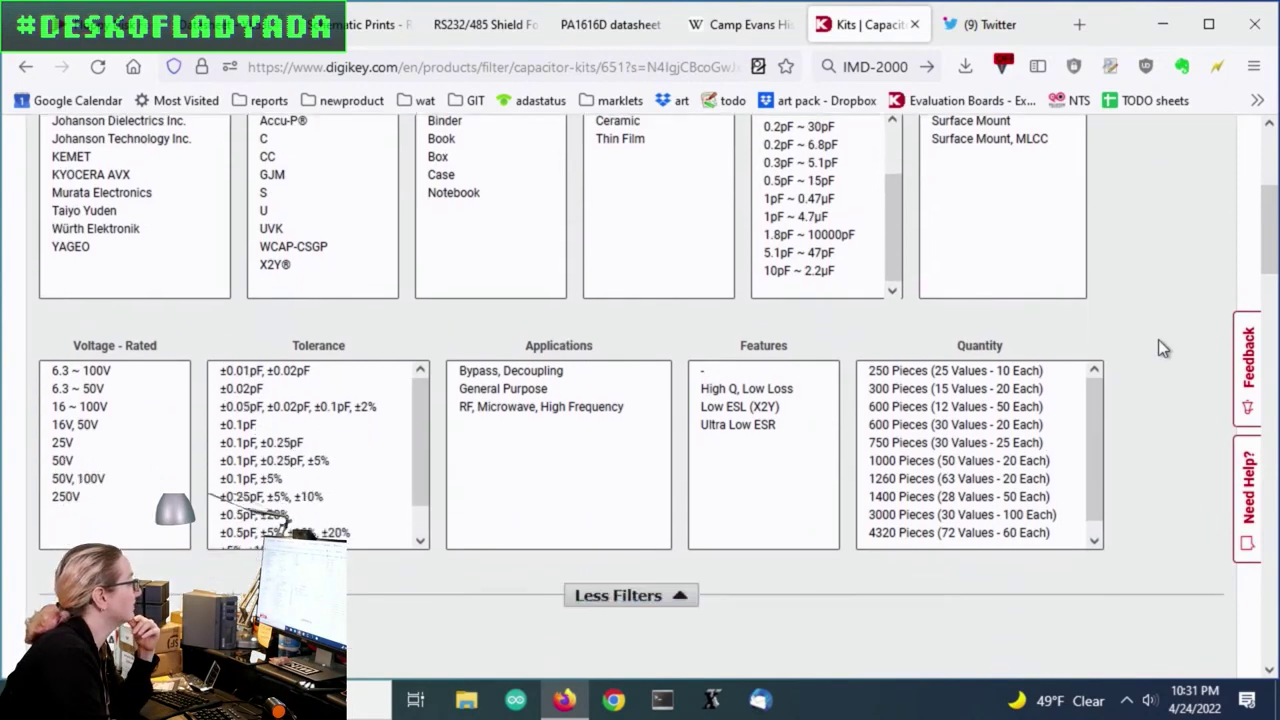
pyautogui.scroll(-1, 1160, 347)
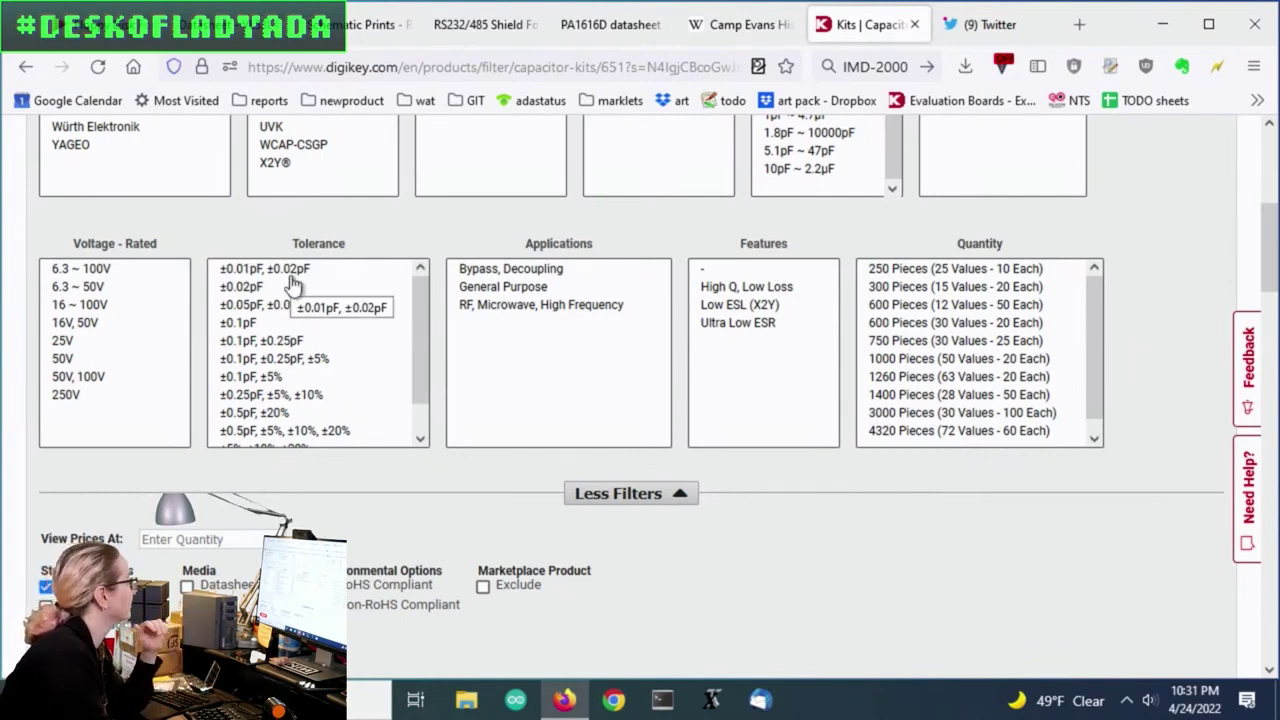
pyautogui.moveTo(418, 380); pyautogui.dragTo(419, 412)
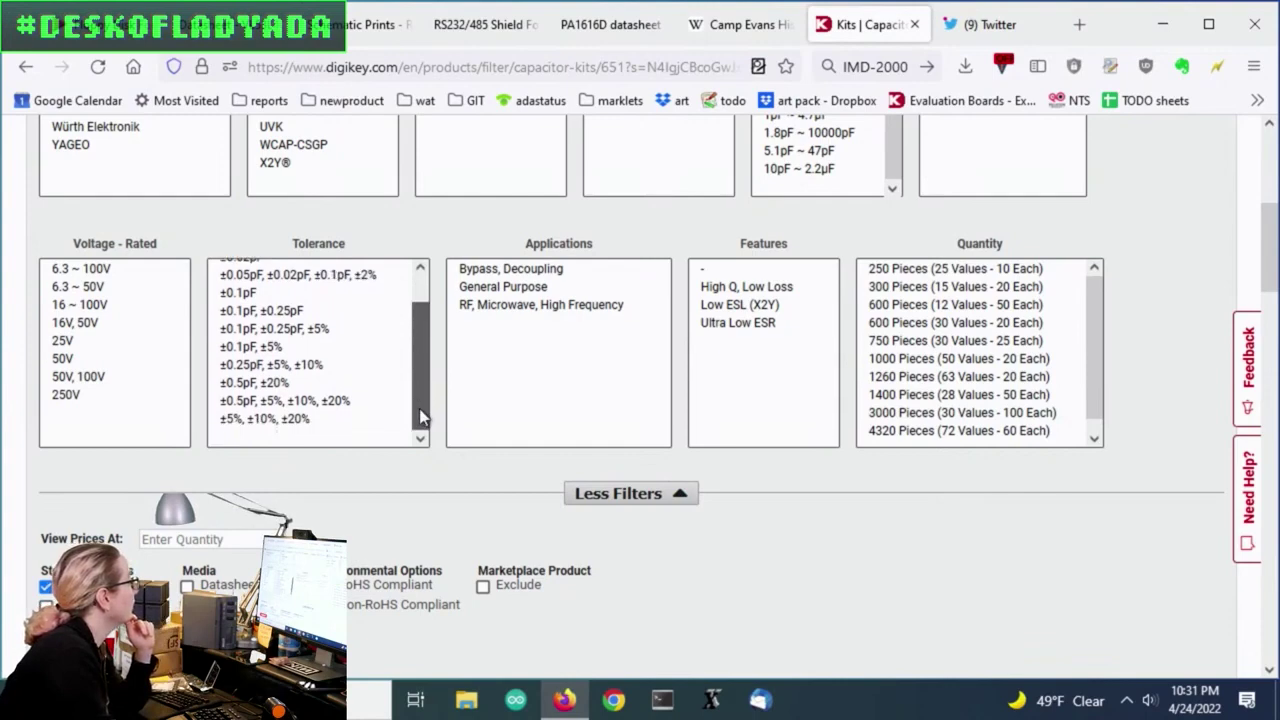
pyautogui.moveTo(317, 365); pyautogui.dragTo(420, 290)
pyautogui.scroll(-2, 472, 230)
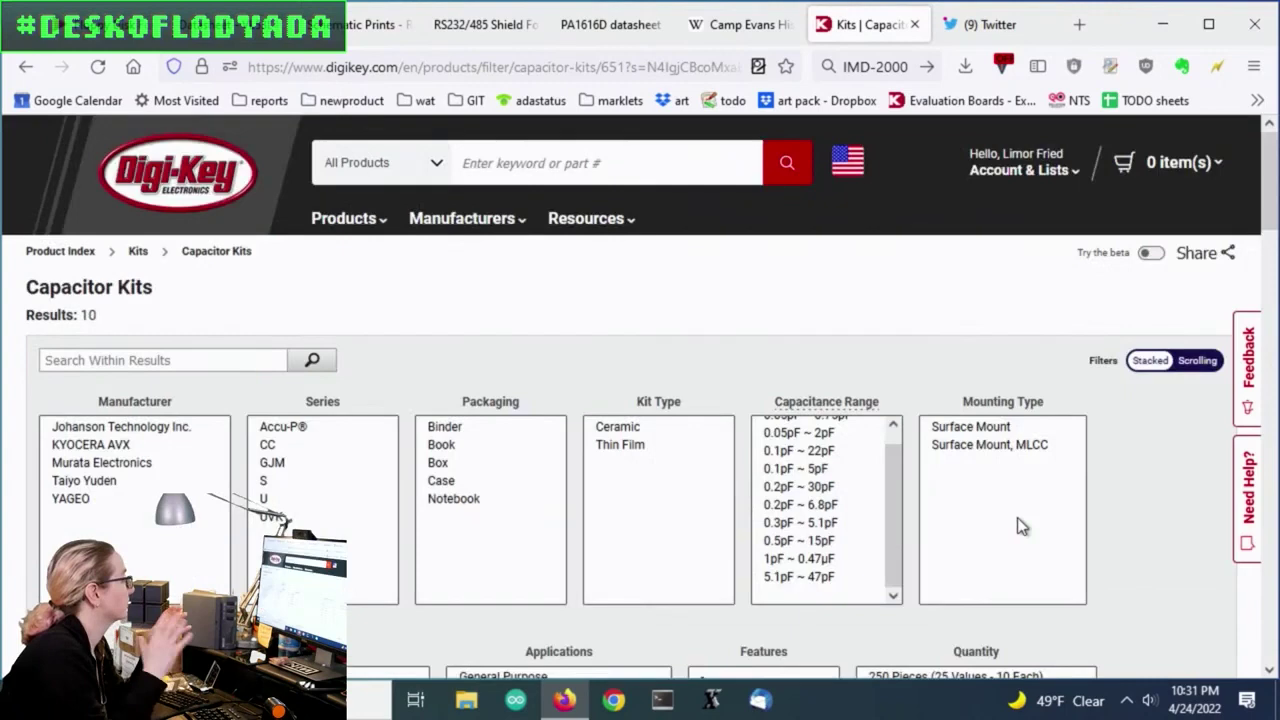
# Step: Select capacitance ranges 0.1pF~22pF, 0.1pF~5pF, 0.2pF~6.8pF, 0.3pF~5.1pF, 0.5pF~15pF and 0.2pF~30pF
pyautogui.scroll(-2, 1000, 360)
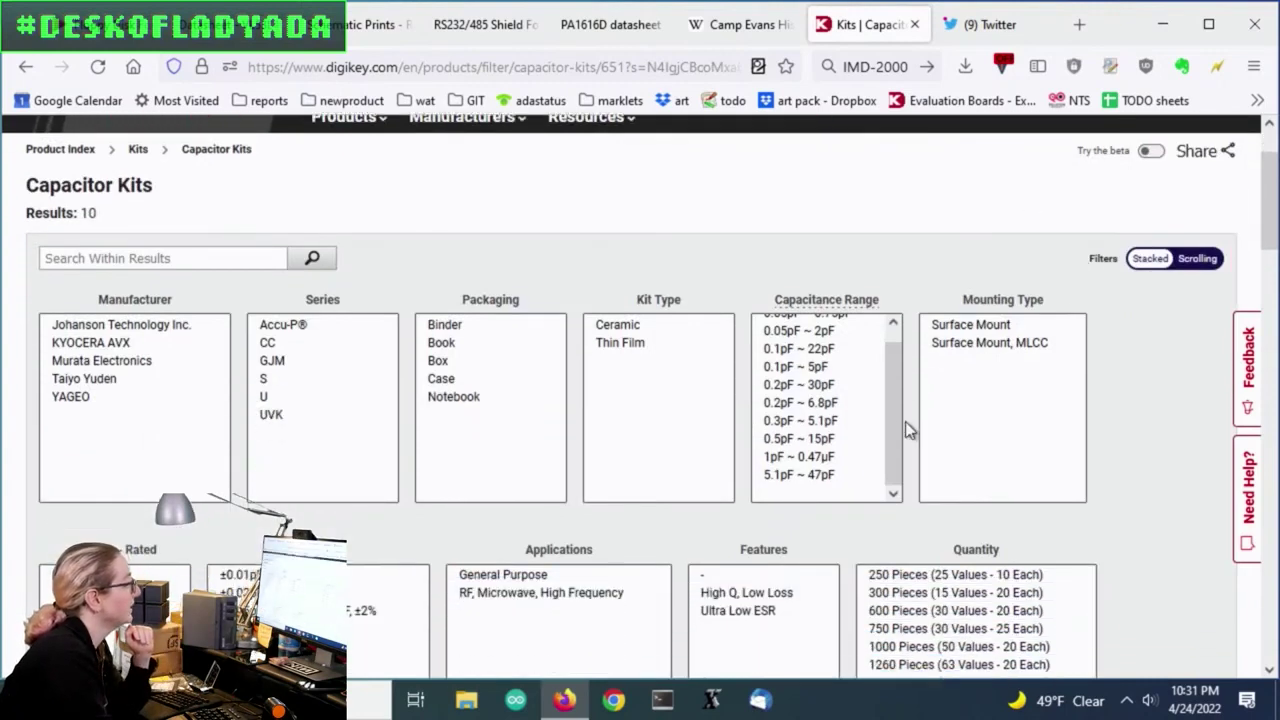
pyautogui.moveTo(891, 440); pyautogui.dragTo(899, 402)
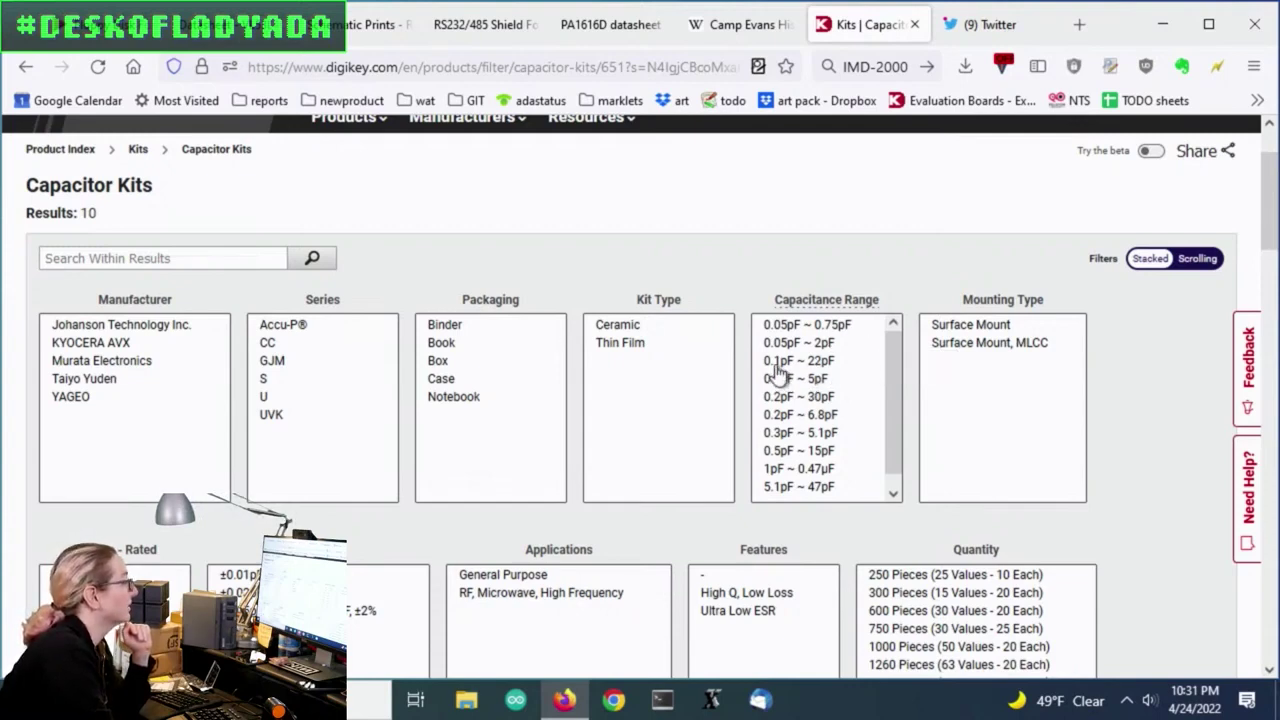
pyautogui.click(851, 362)
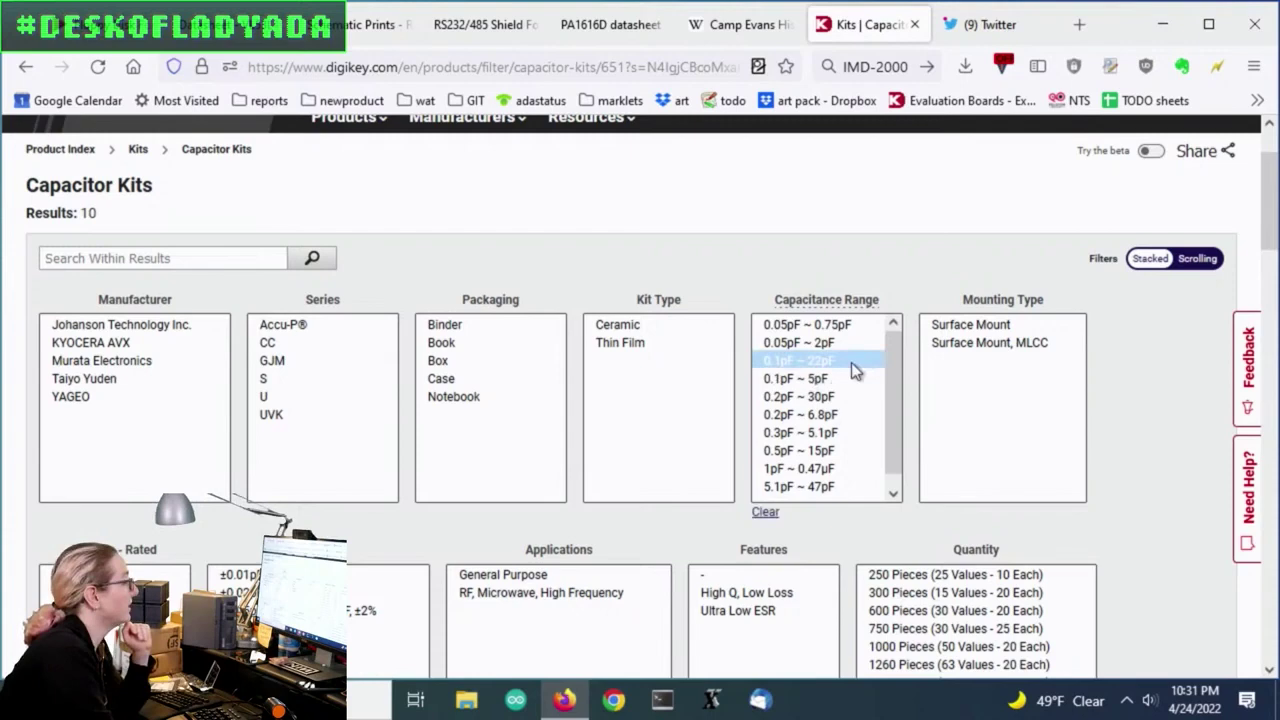
pyautogui.keyDown('ctrl'); pyautogui.click(853, 379); pyautogui.keyUp('ctrl')
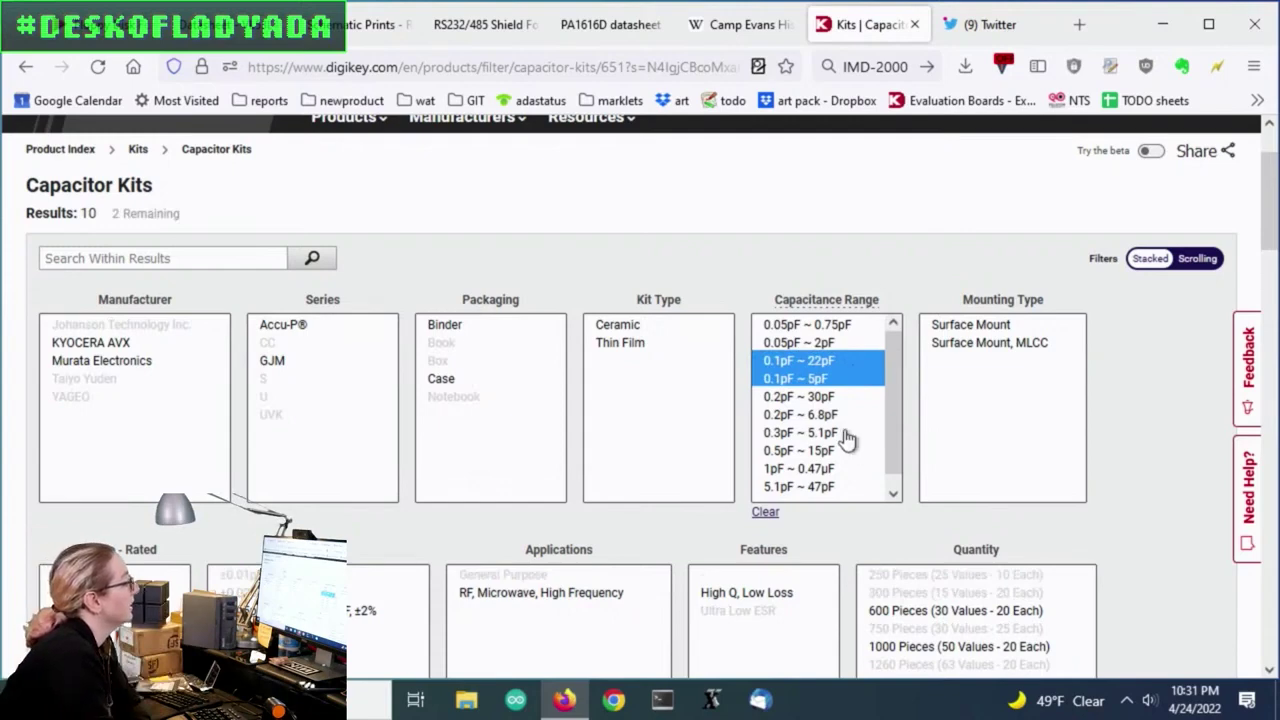
pyautogui.keyDown('ctrl'); pyautogui.click(845, 416); pyautogui.keyUp('ctrl')
pyautogui.keyDown('ctrl'); pyautogui.click(848, 434); pyautogui.keyUp('ctrl')
pyautogui.keyDown('ctrl'); pyautogui.click(862, 452); pyautogui.keyUp('ctrl')
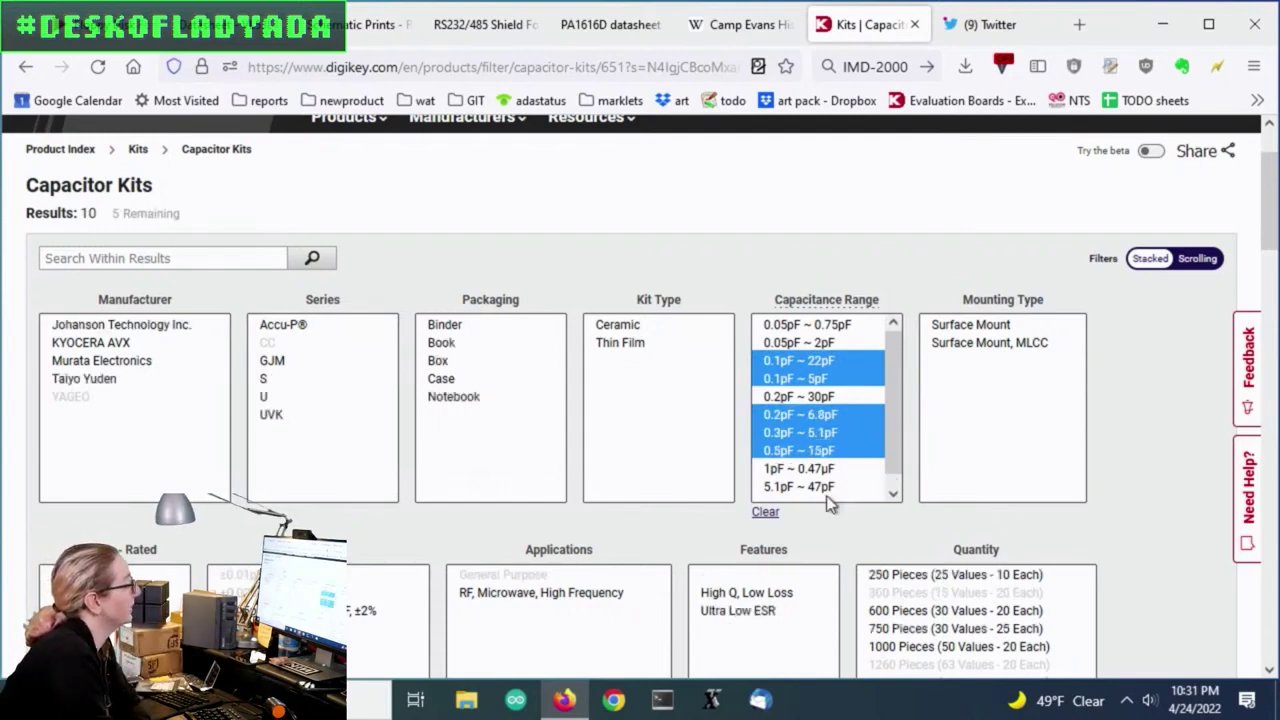
pyautogui.keyDown('ctrl'); pyautogui.click(843, 398); pyautogui.keyUp('ctrl')
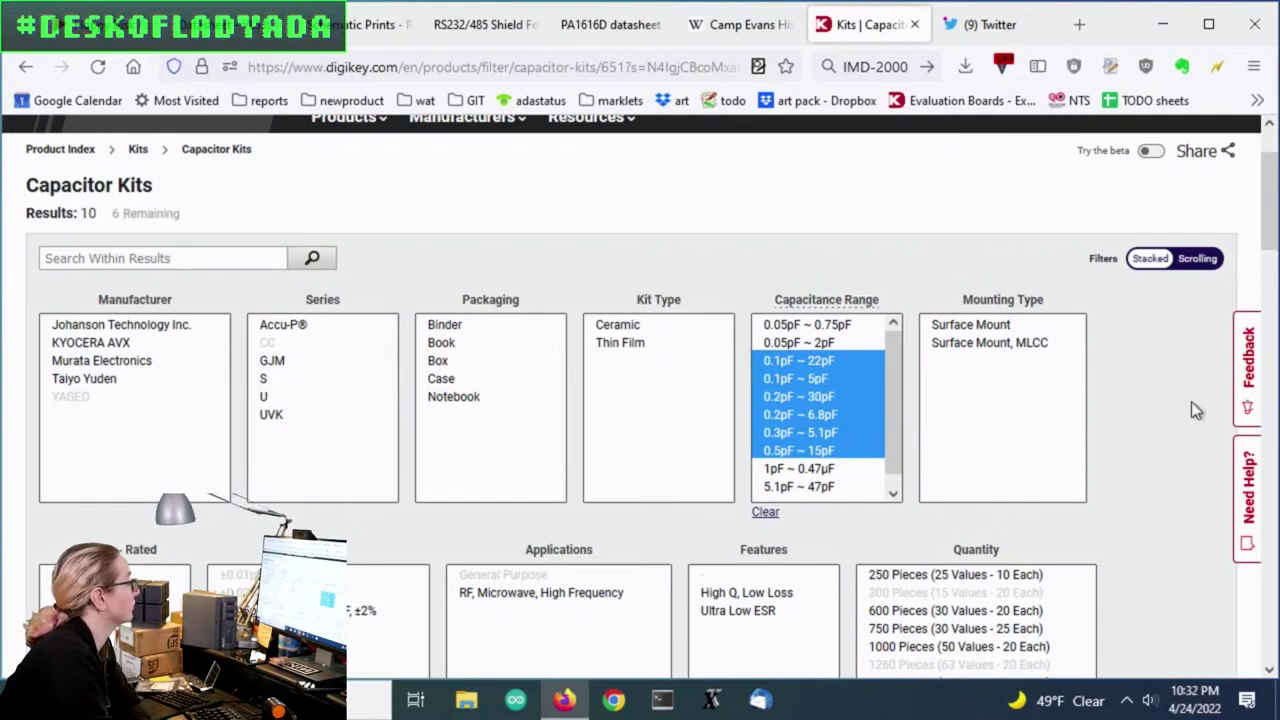
pyautogui.scroll(-4, 1190, 405)
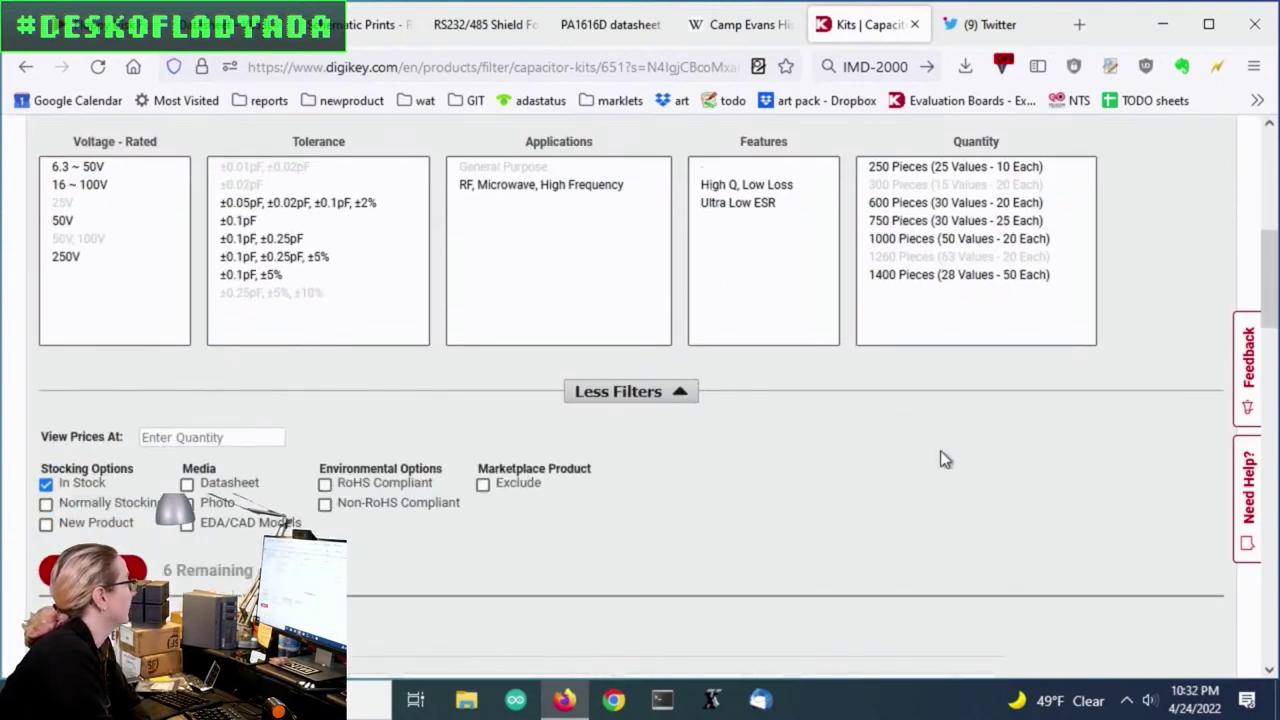
# Step: Preview the six kits' images, comparing Johanson S402DS and S402TS ($48.13) with Murata GJM15-KIT-DE-1
pyautogui.scroll(-12, 1155, 375)
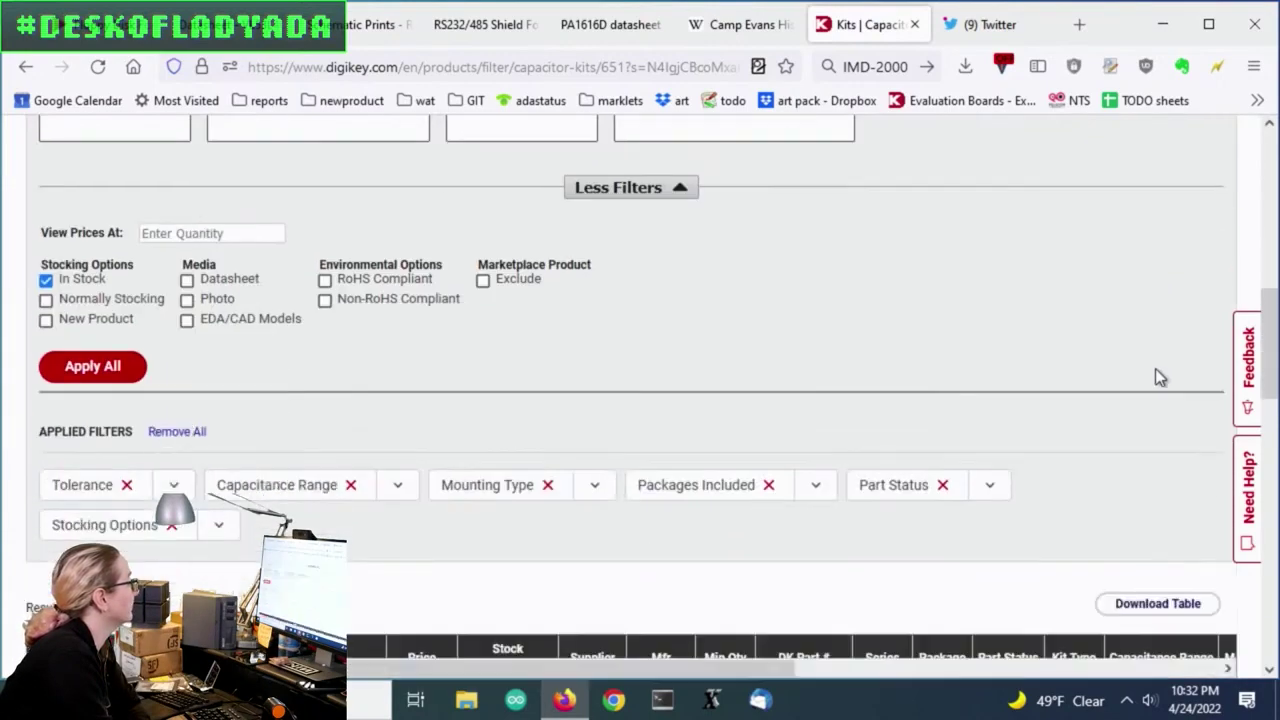
pyautogui.scroll(-1, 1165, 378)
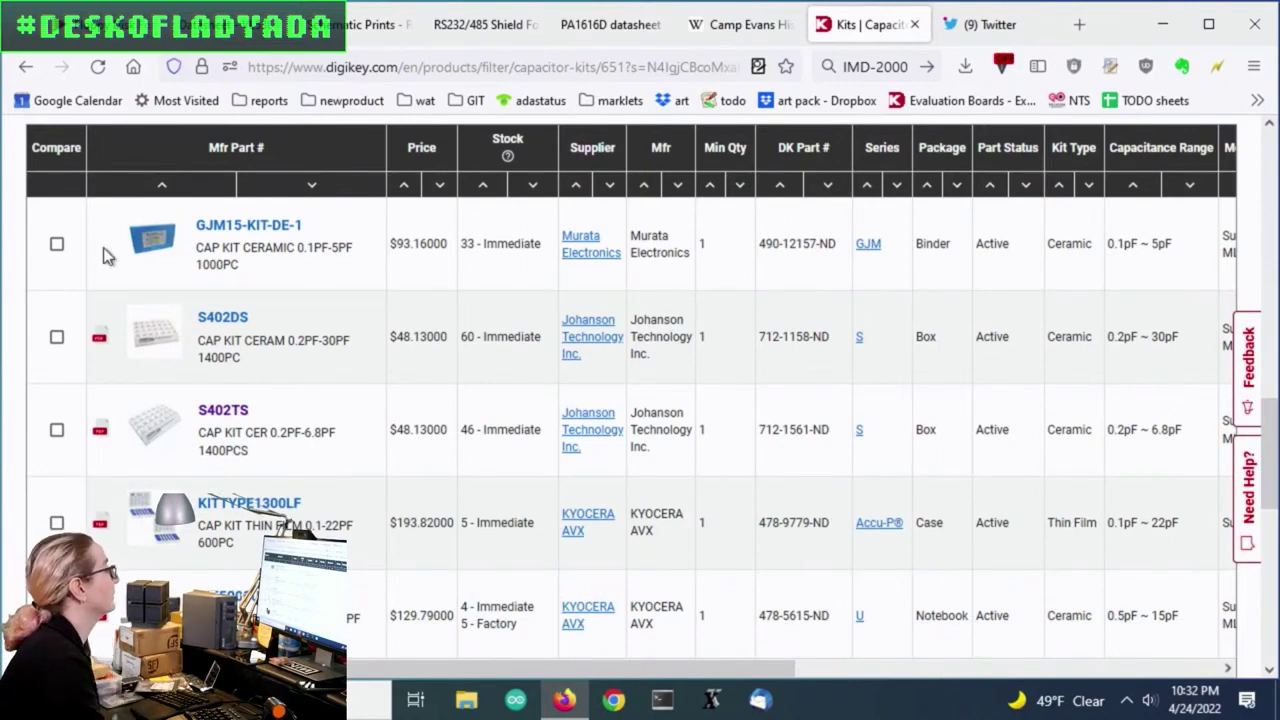
pyautogui.moveTo(152, 246)
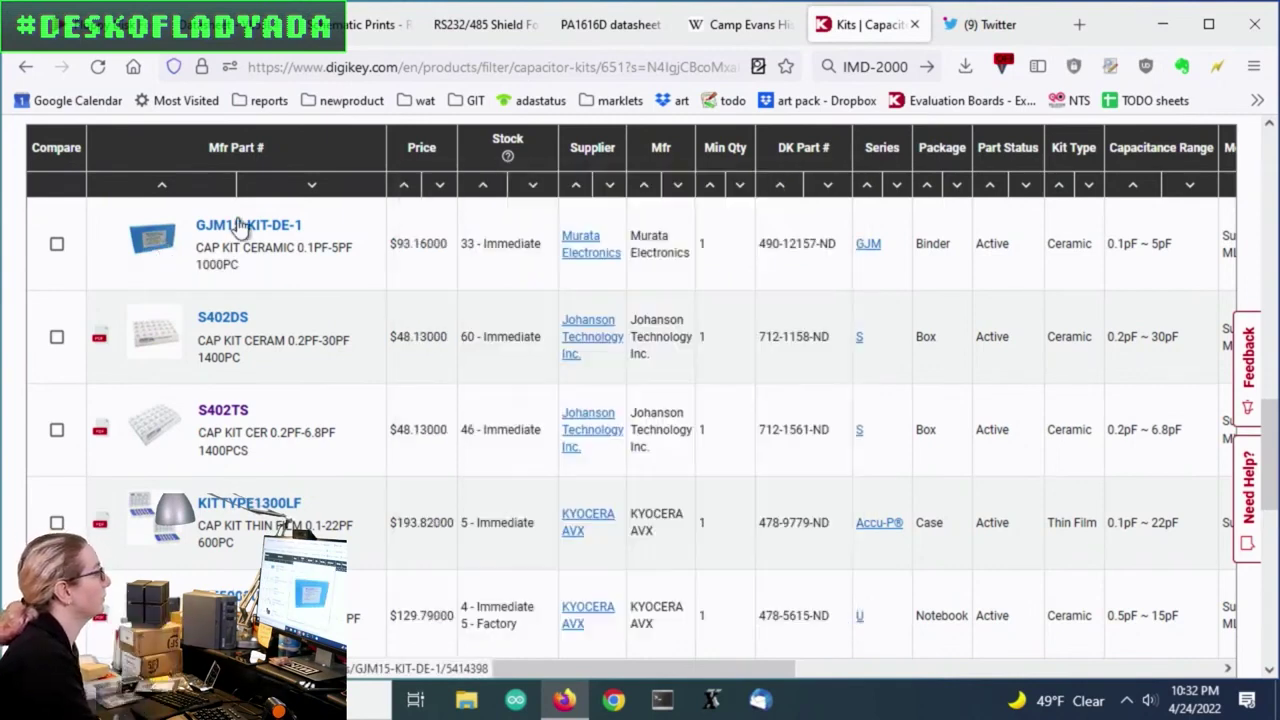
pyautogui.moveTo(650, 668); pyautogui.dragTo(680, 680)
pyautogui.moveTo(100, 330)
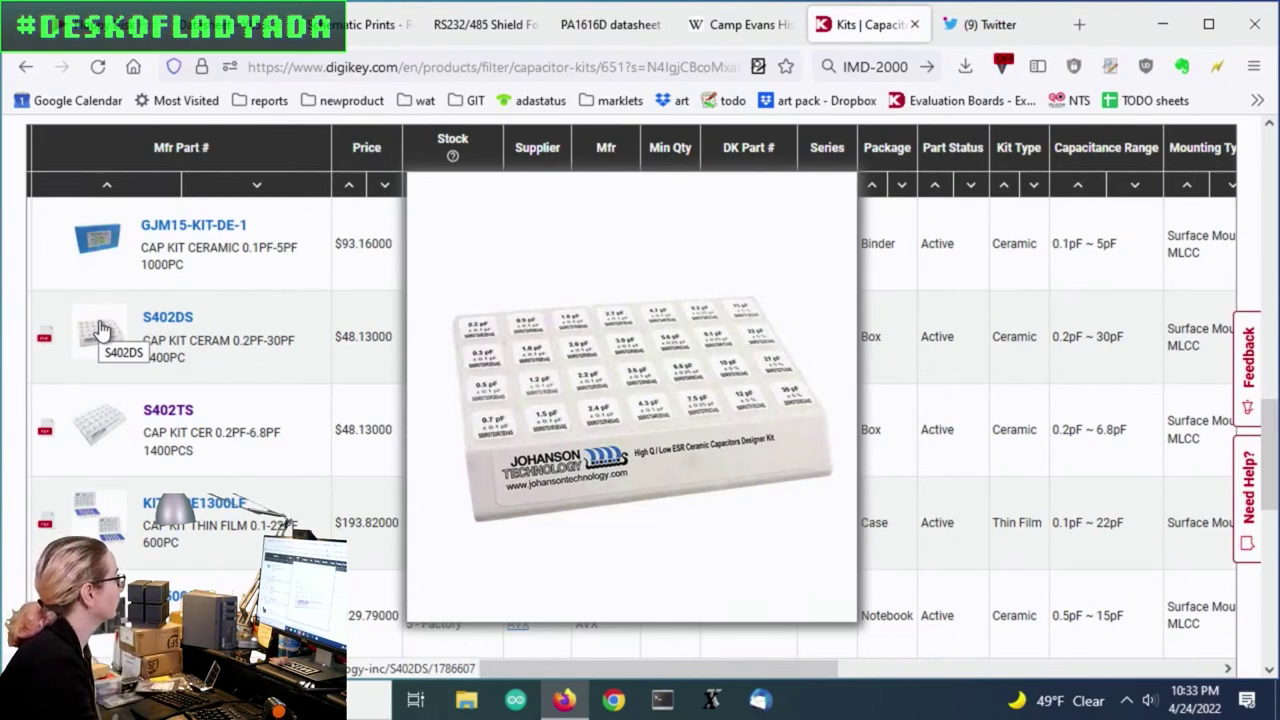
pyautogui.moveTo(100, 445)
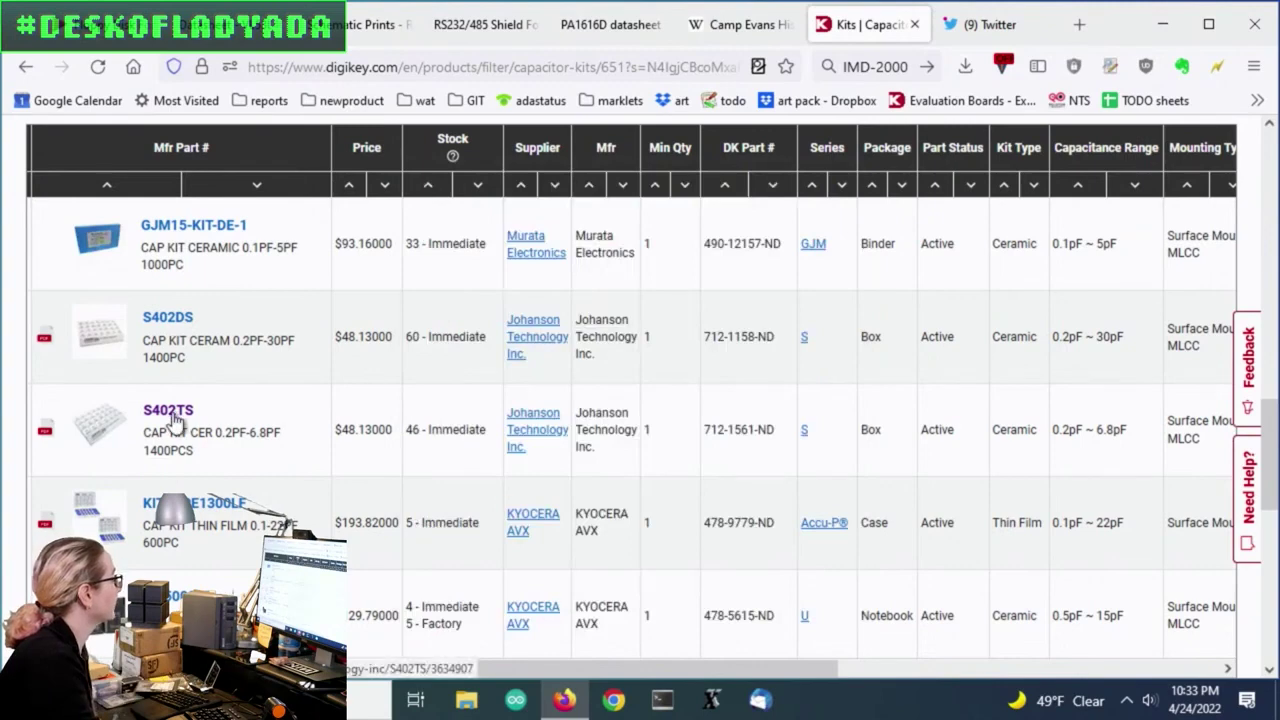
# Step: Open the Johanson S402TS page and review its 0.2pF–6.8pF 1400-piece kit details
pyautogui.click(171, 417)
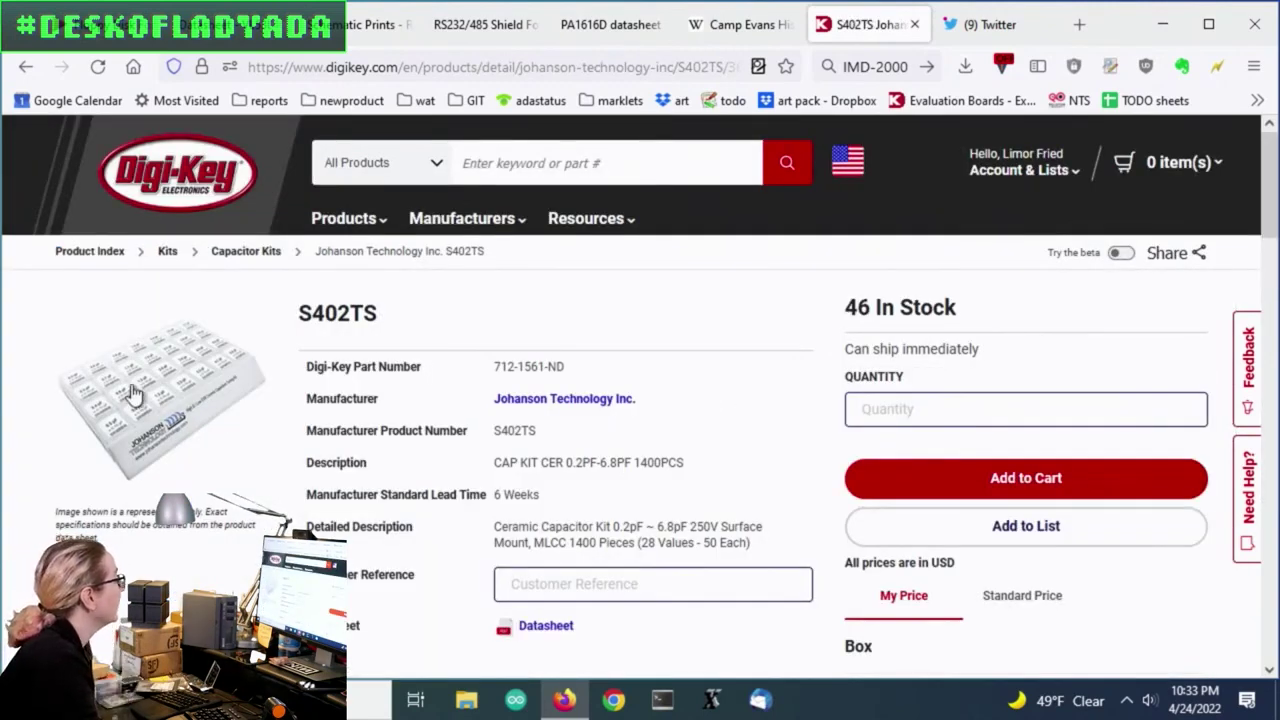
pyautogui.scroll(-2, 716, 376)
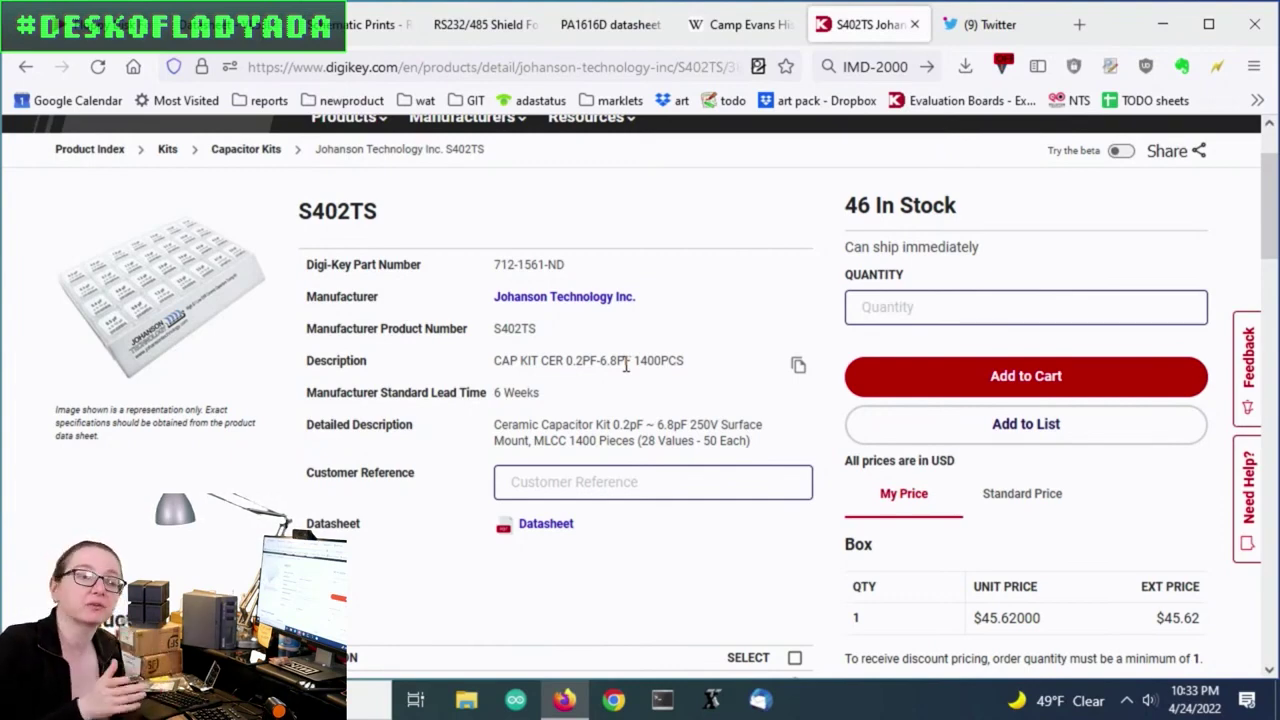
# Step: Go back to the six-kit filtered results list
pyautogui.scroll(-5, 663, 360)
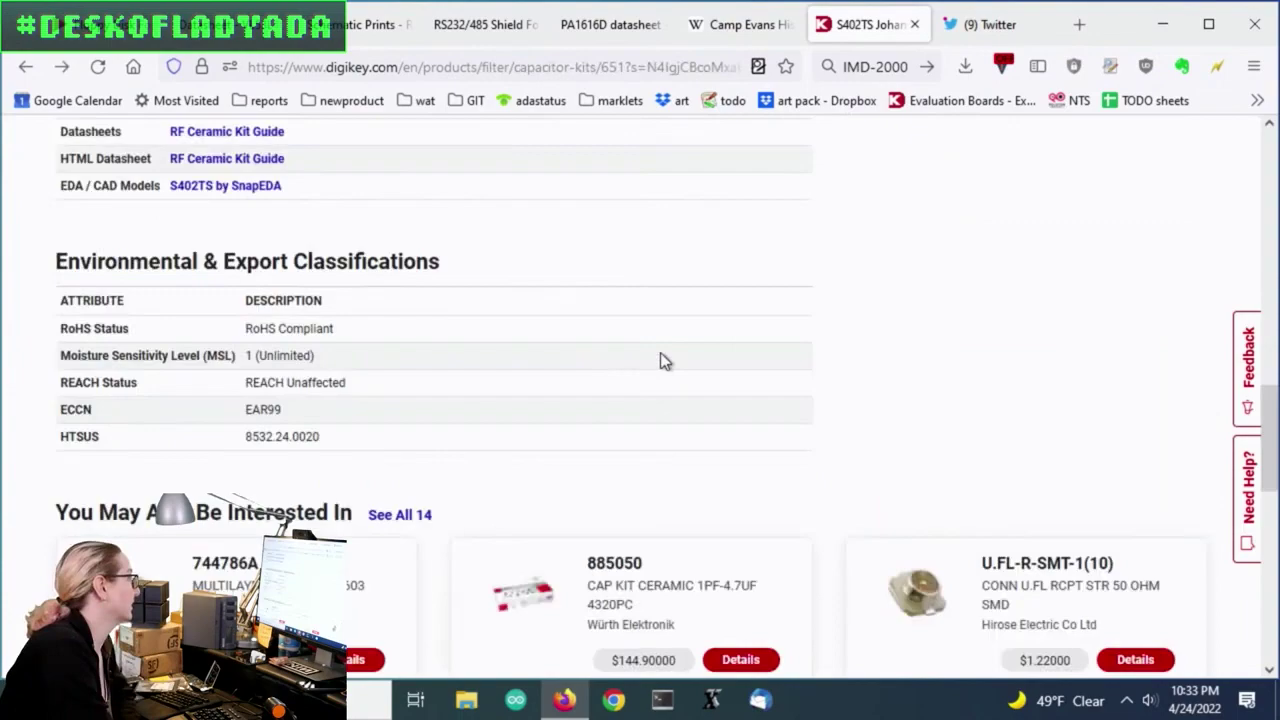
pyautogui.hotkey('alt', 'Left')
pyautogui.scroll(-2, 790, 332)
pyautogui.scroll(-10, 800, 335)
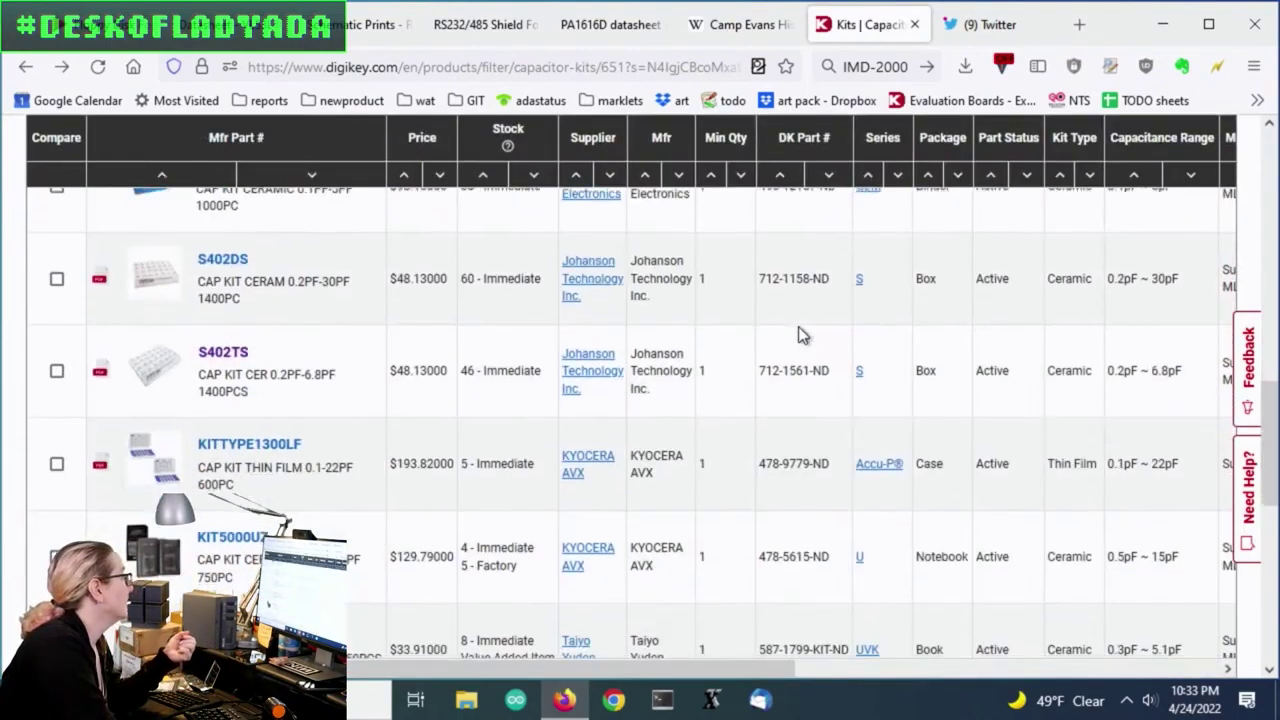
pyautogui.scroll(1, 728, 455)
pyautogui.scroll(1, 740, 456)
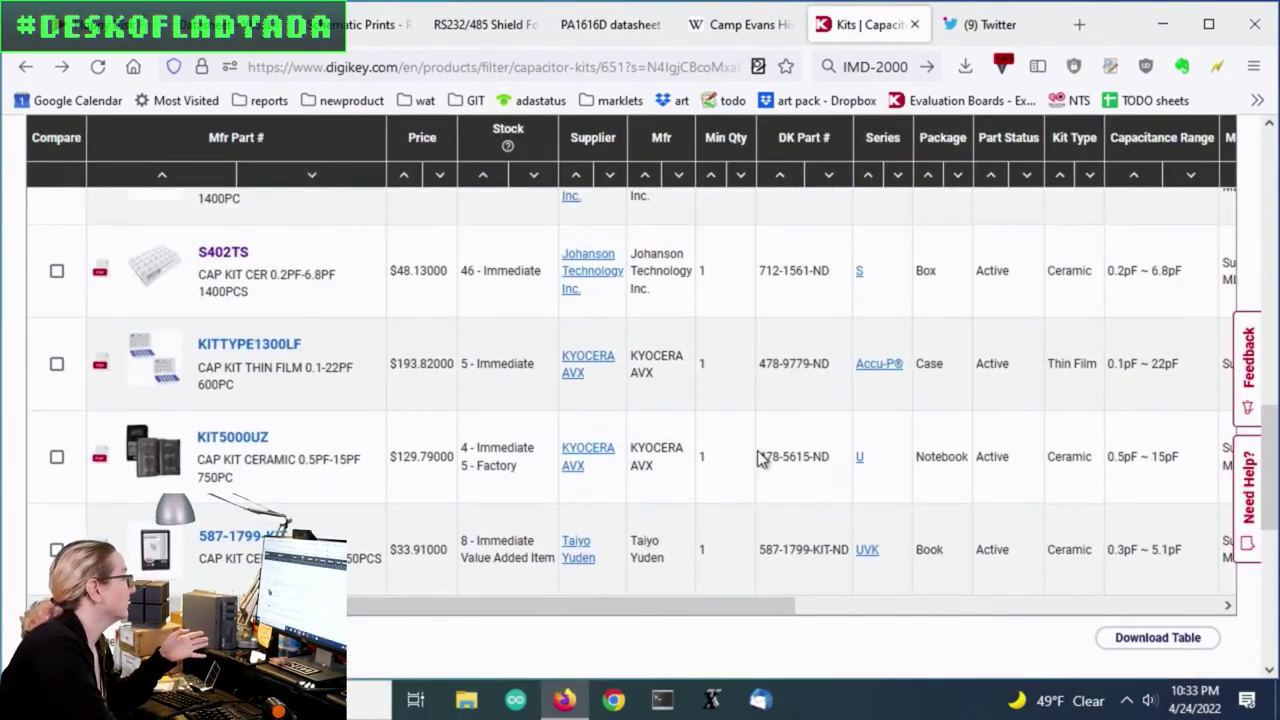
pyautogui.scroll(1, 730, 462)
pyautogui.scroll(-1, 703, 486)
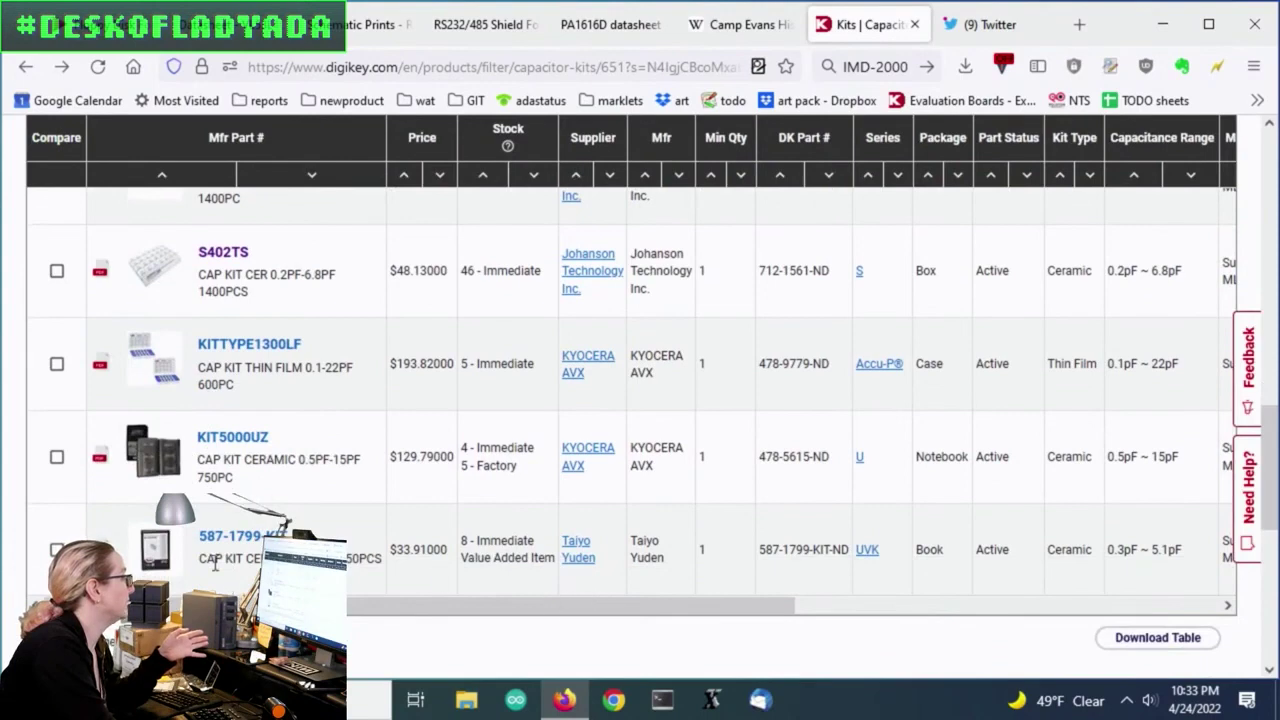
# Step: Scroll the results table across to Packages Included to confirm 0402 parts, then back
pyautogui.moveTo(167, 572)
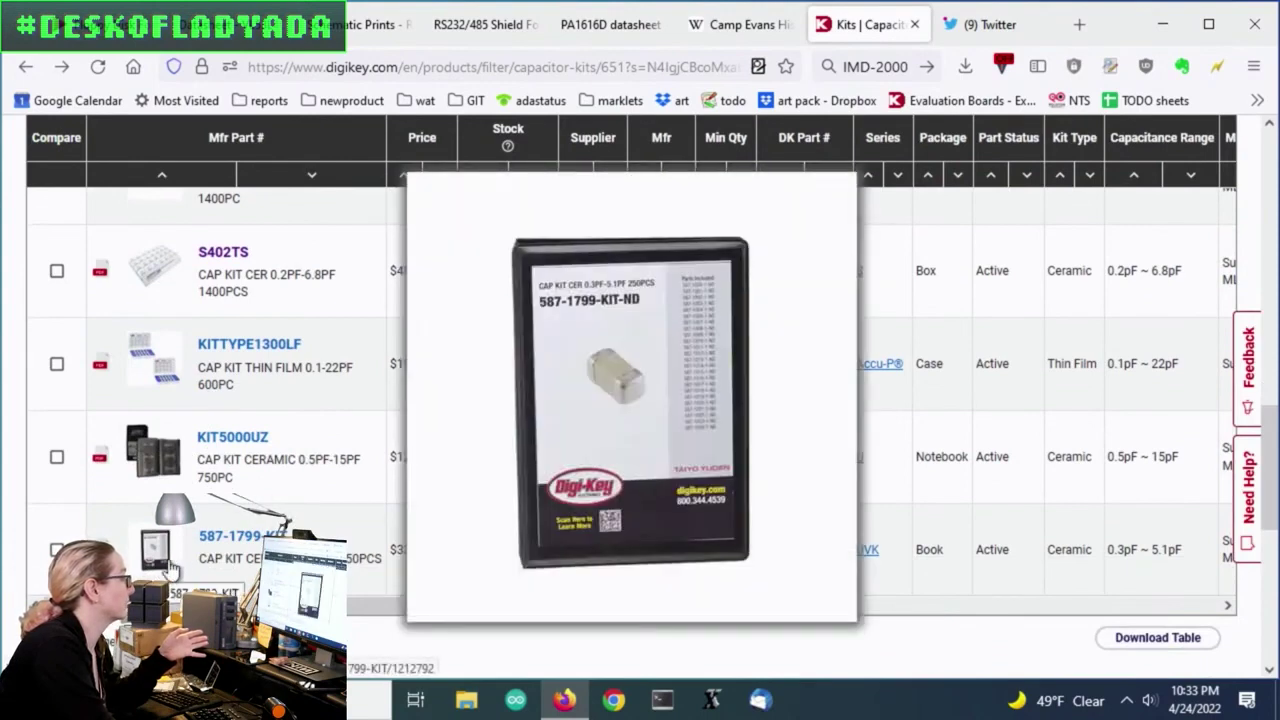
pyautogui.moveTo(557, 608); pyautogui.dragTo(975, 612)
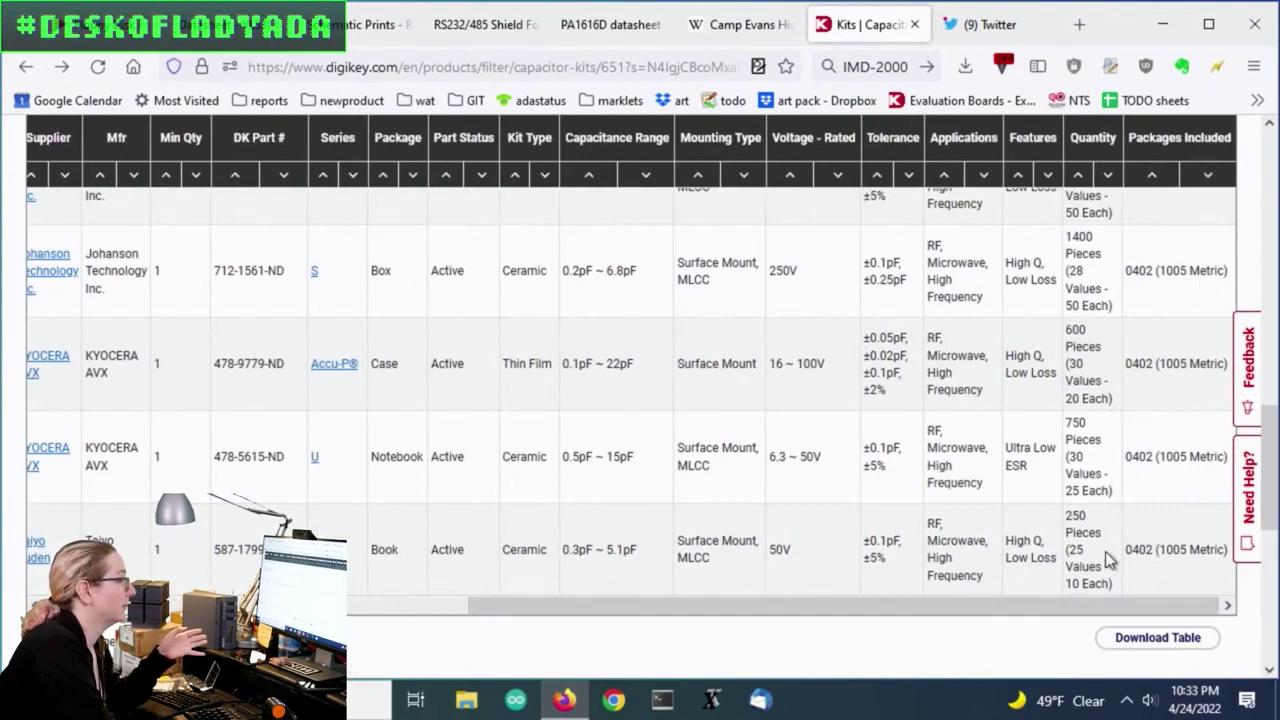
pyautogui.scroll(3, 1080, 612)
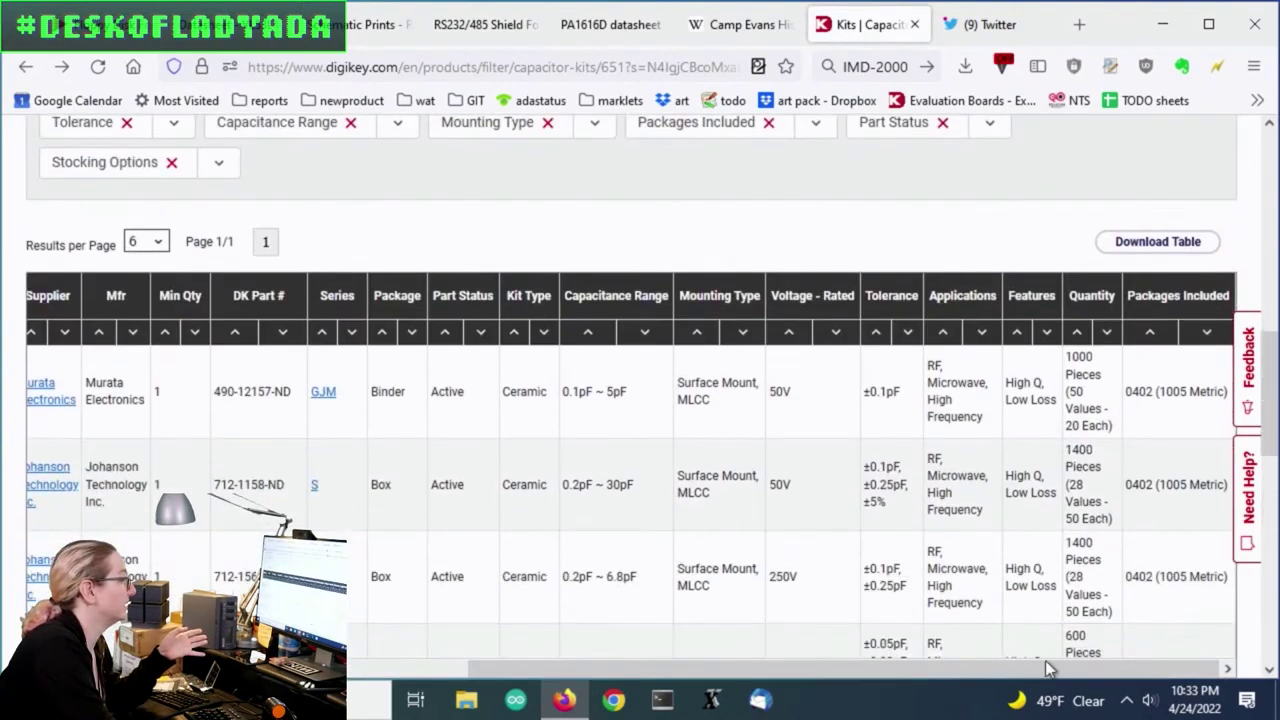
pyautogui.scroll(-6, 1178, 553)
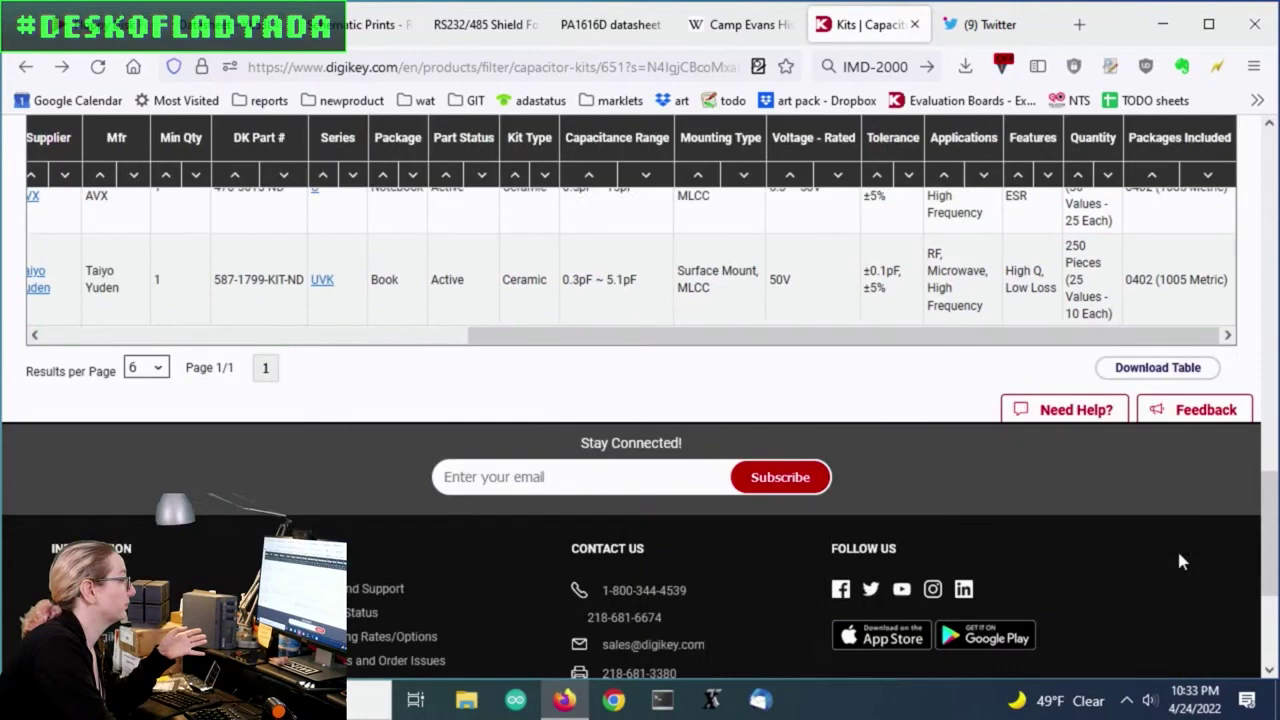
pyautogui.scroll(3, 1178, 553)
pyautogui.scroll(3, 1178, 560)
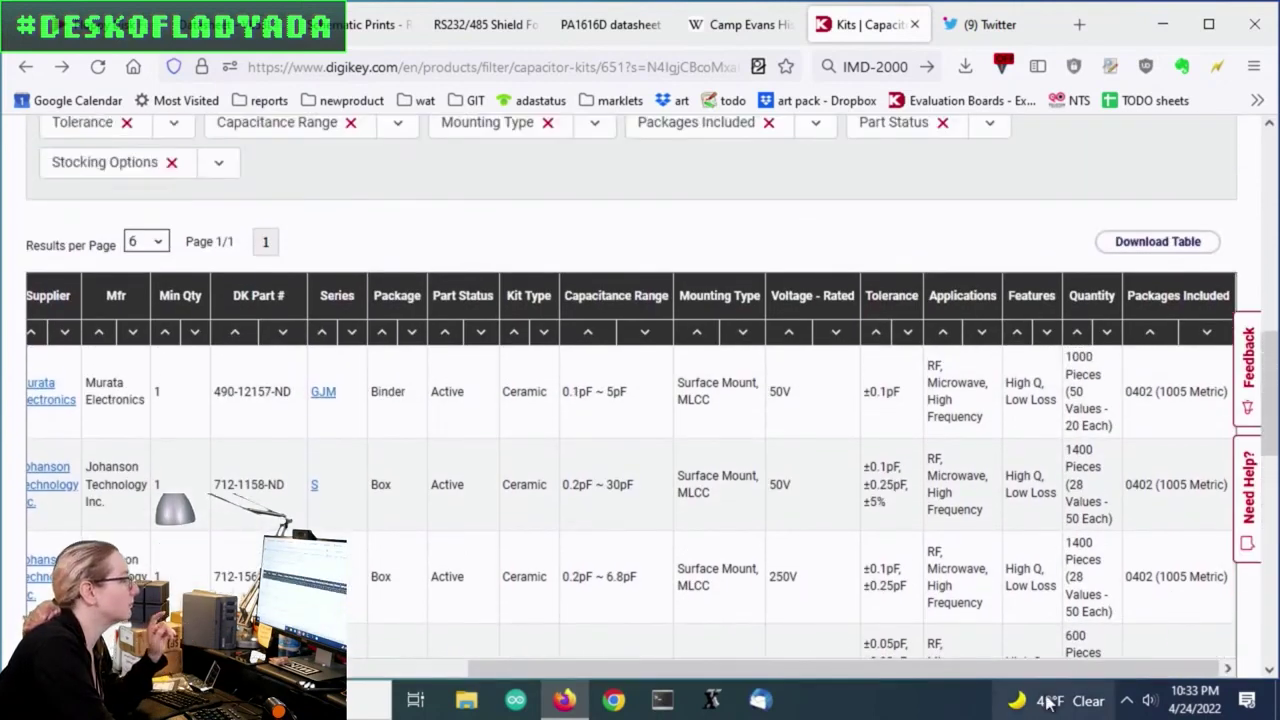
pyautogui.moveTo(1058, 668); pyautogui.dragTo(1147, 665)
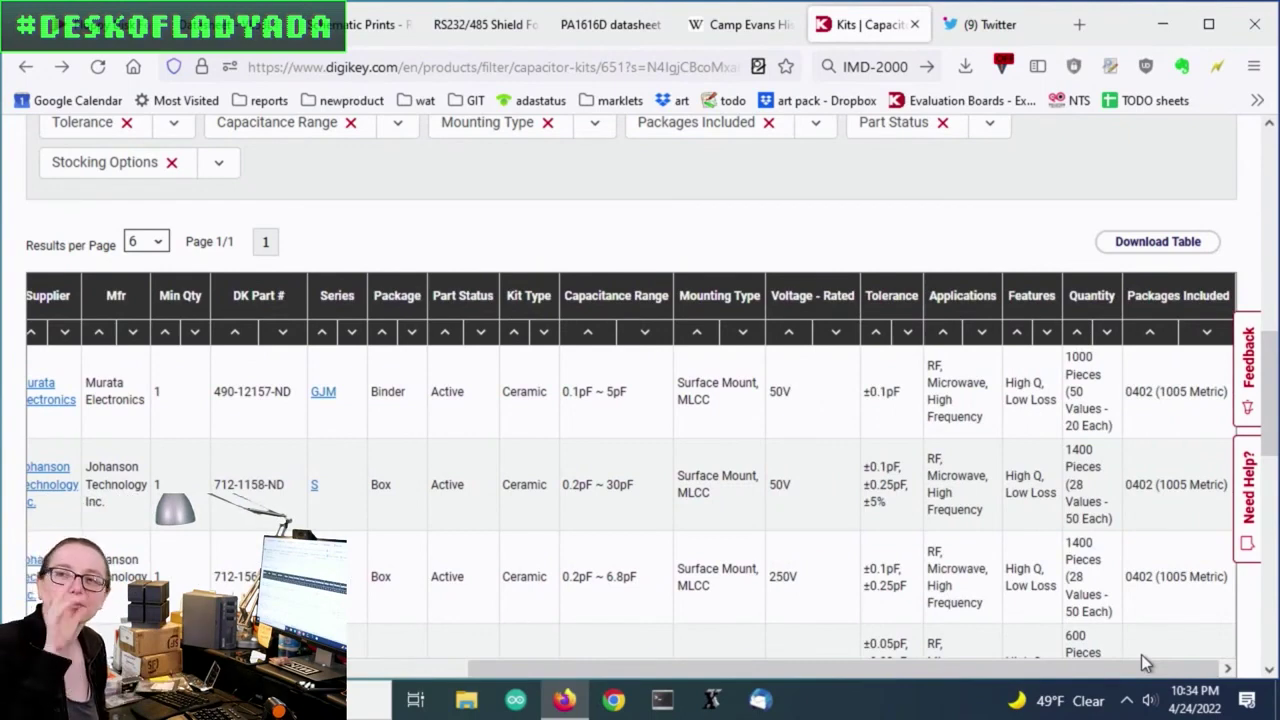
pyautogui.moveTo(1141, 662); pyautogui.dragTo(636, 672)
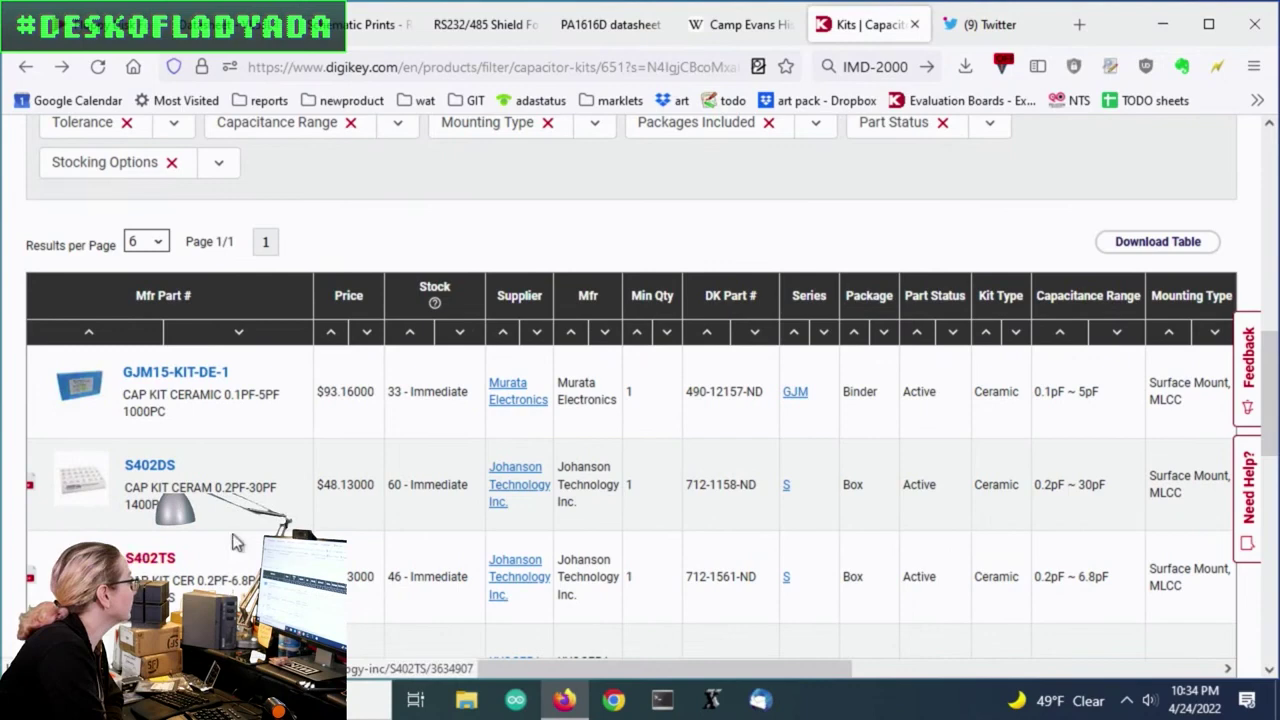
# Step: Reopen the S402TS product page and enlarge its kit photo
pyautogui.click(150, 558)
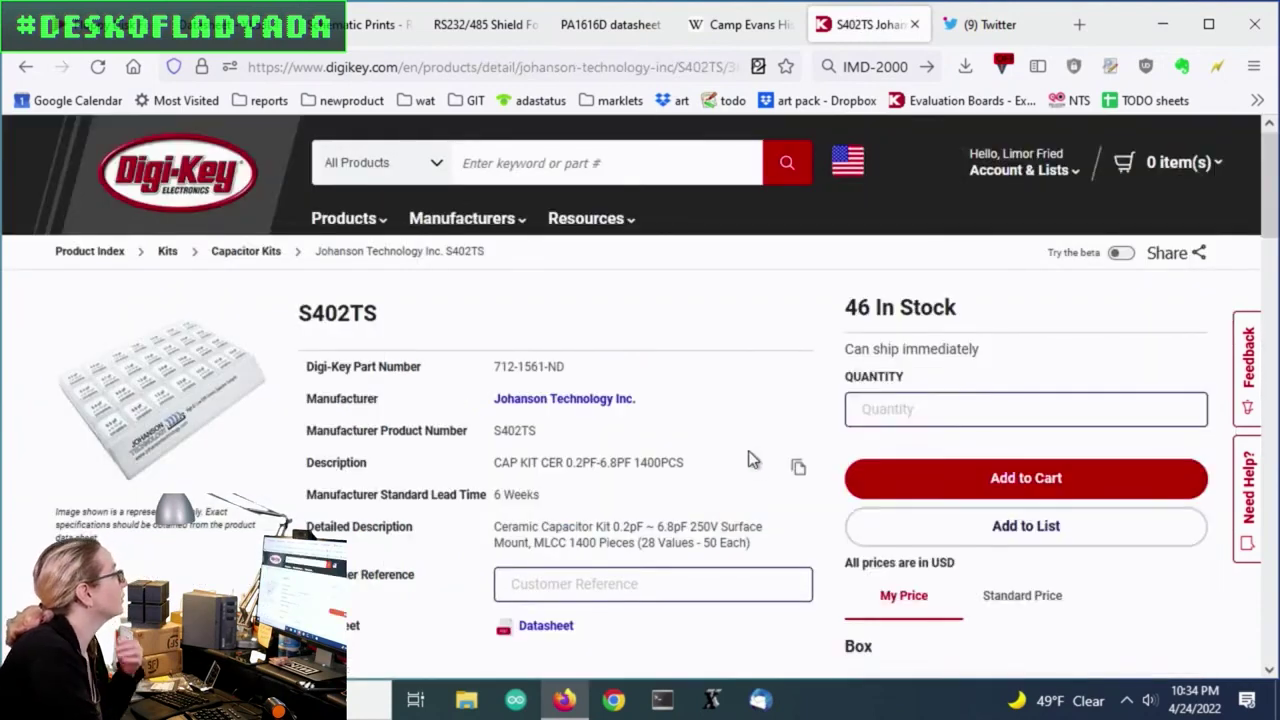
pyautogui.click(205, 388)
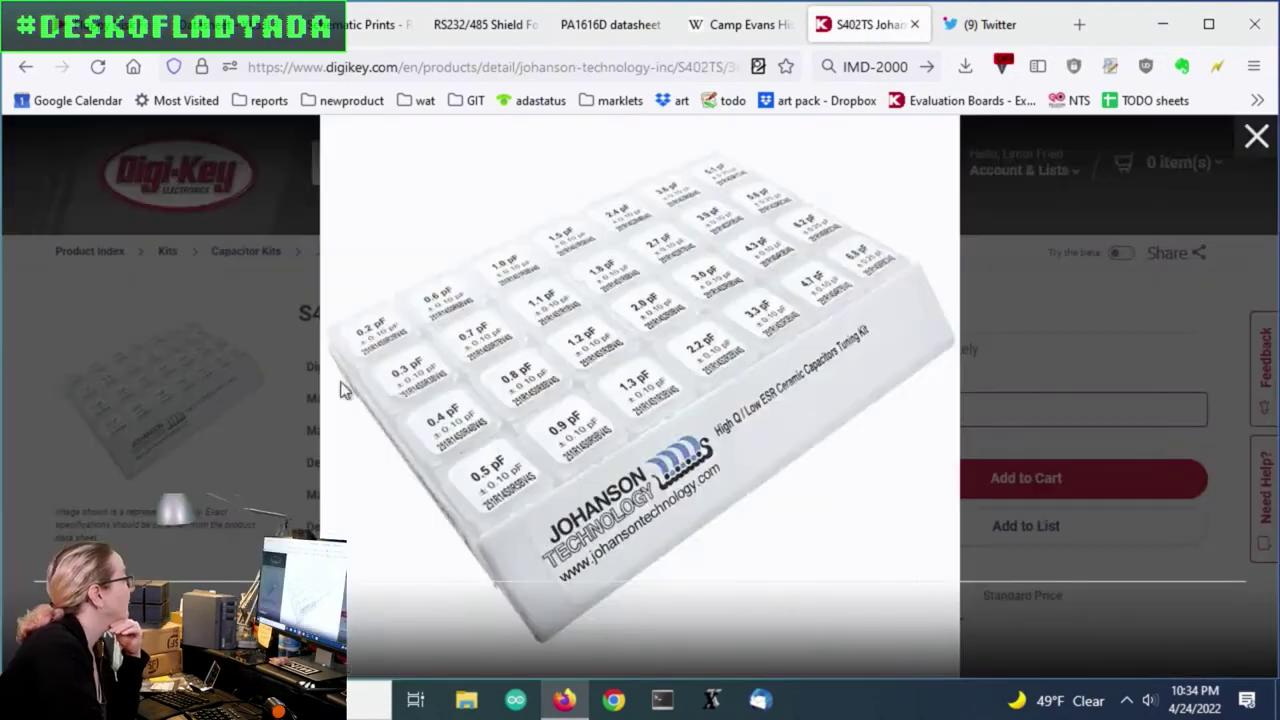